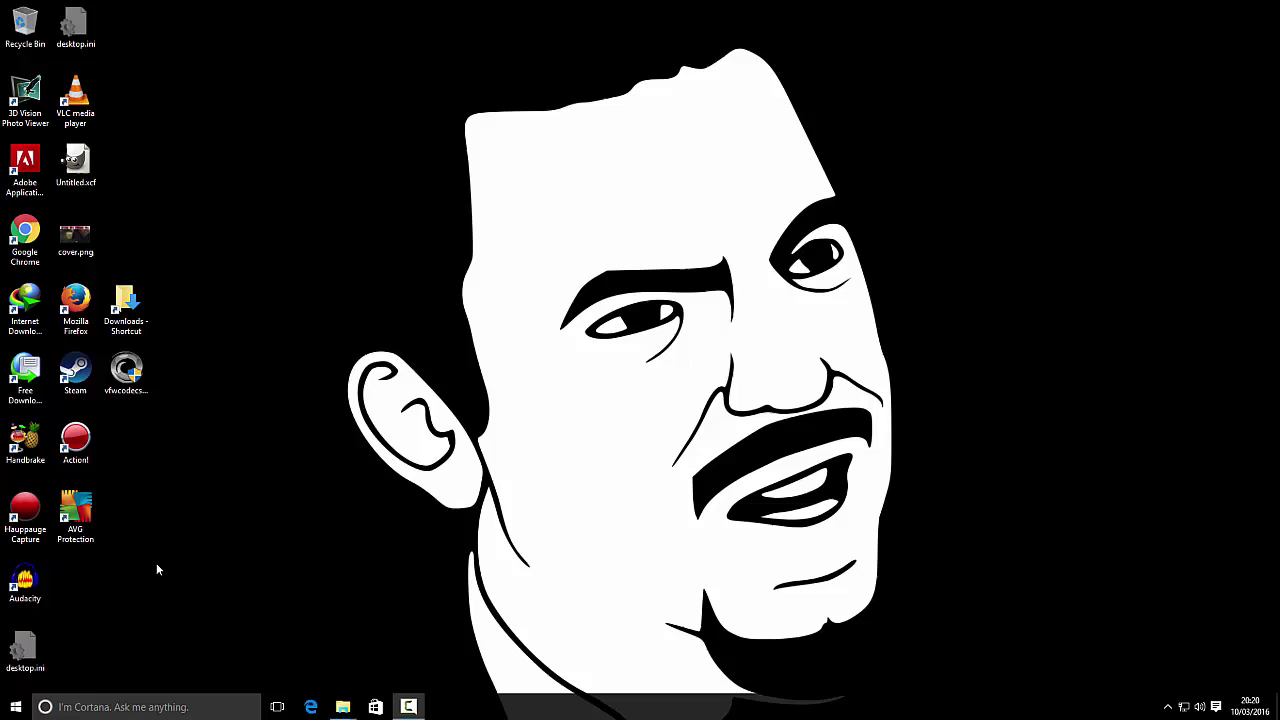
- Launch Dxtory from a 'dx' search, confirm the codec list lacks Matrox codecs, and exit
key(super)
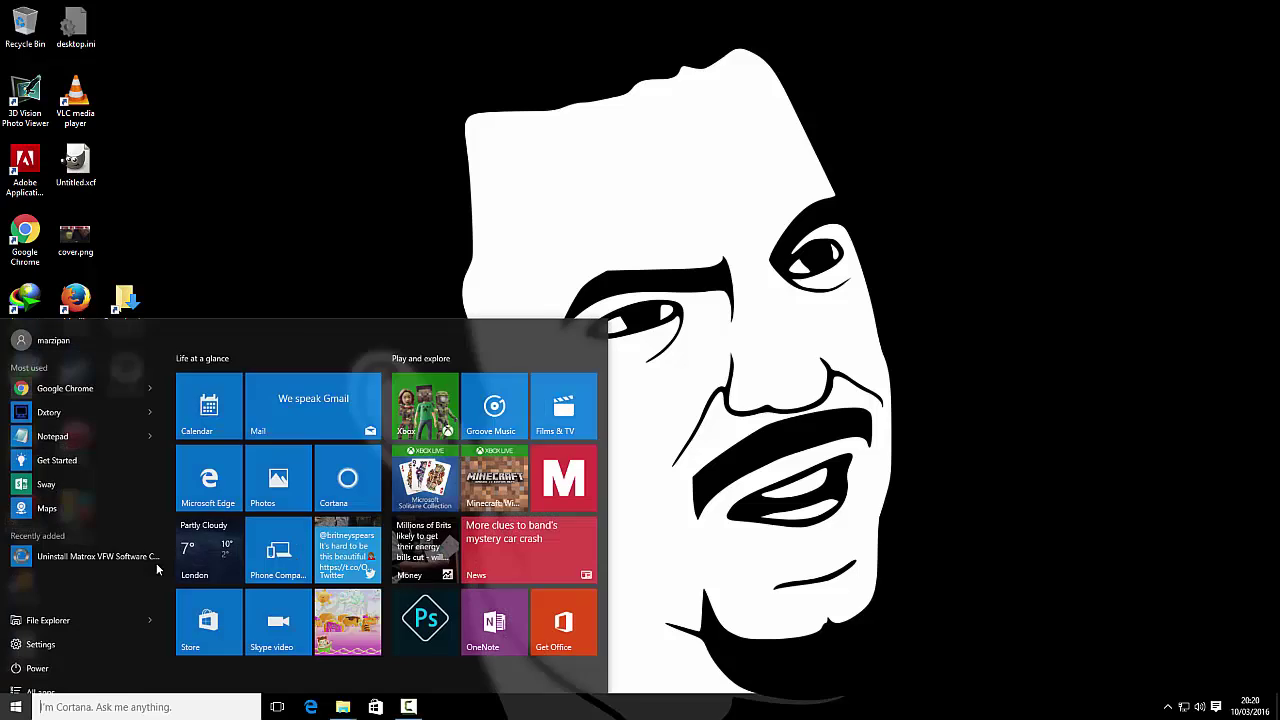
text(dx)
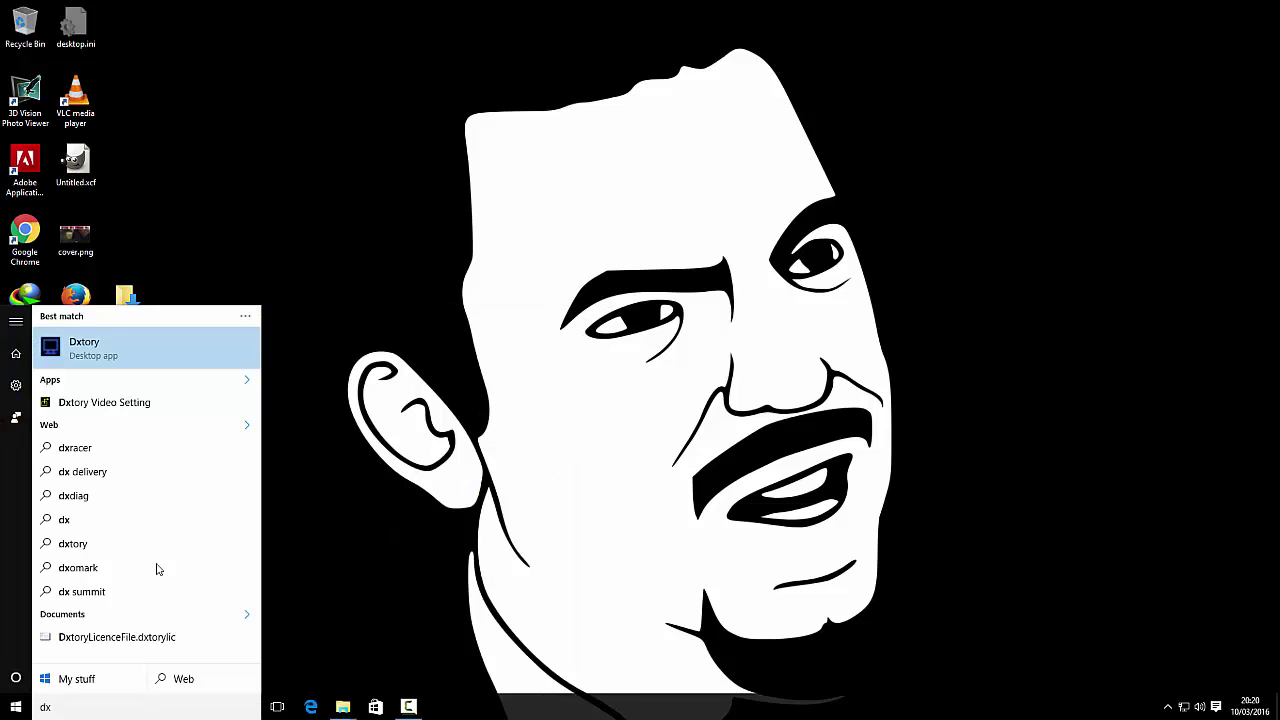
key(Return)
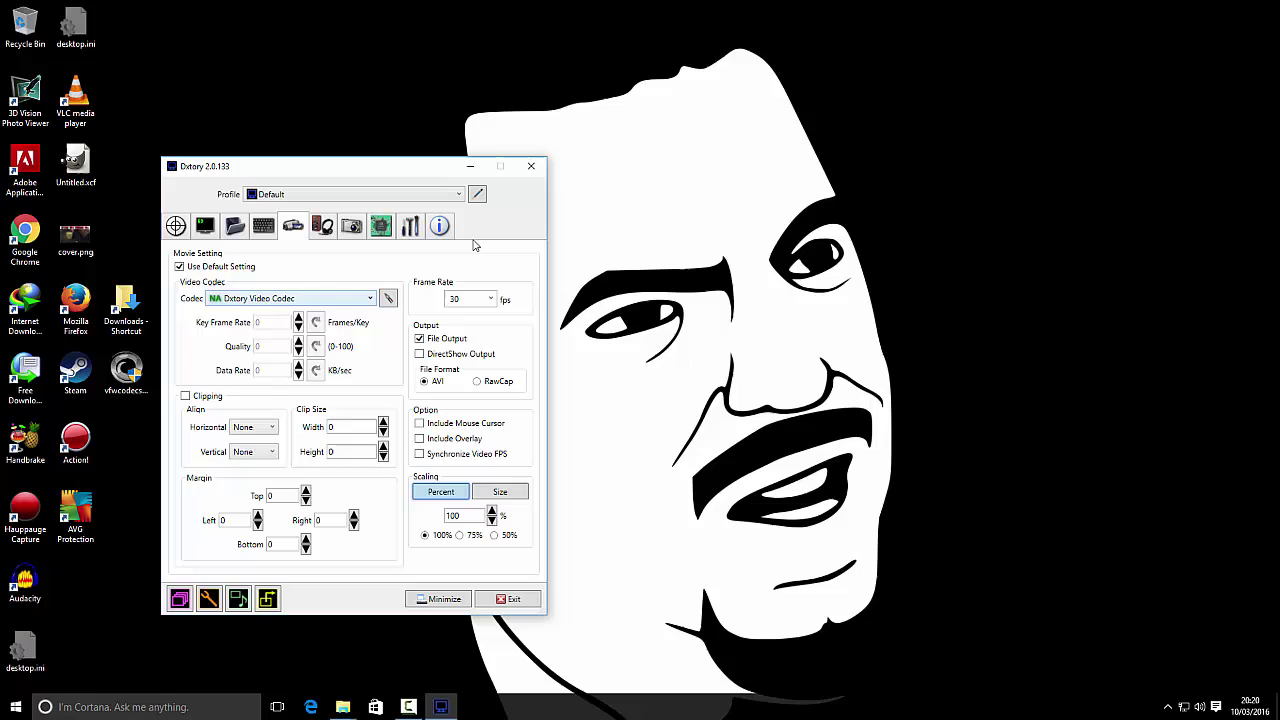
click(290, 298)
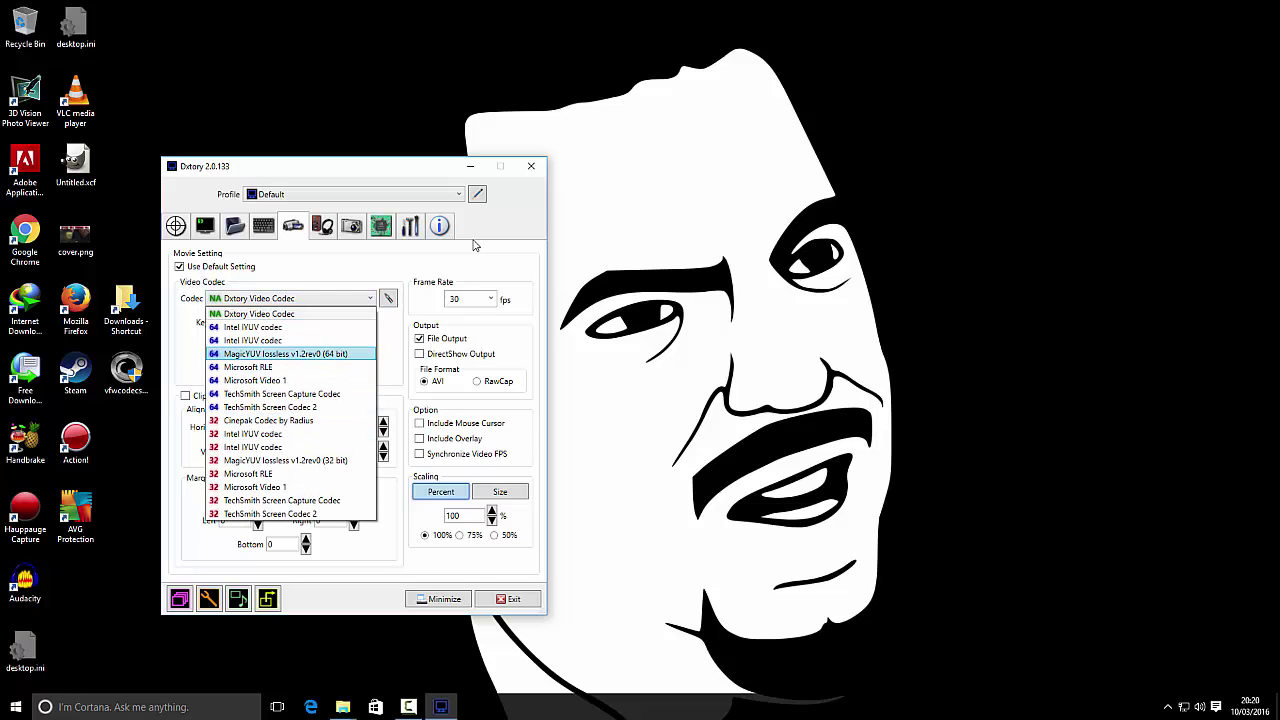
click(531, 166)
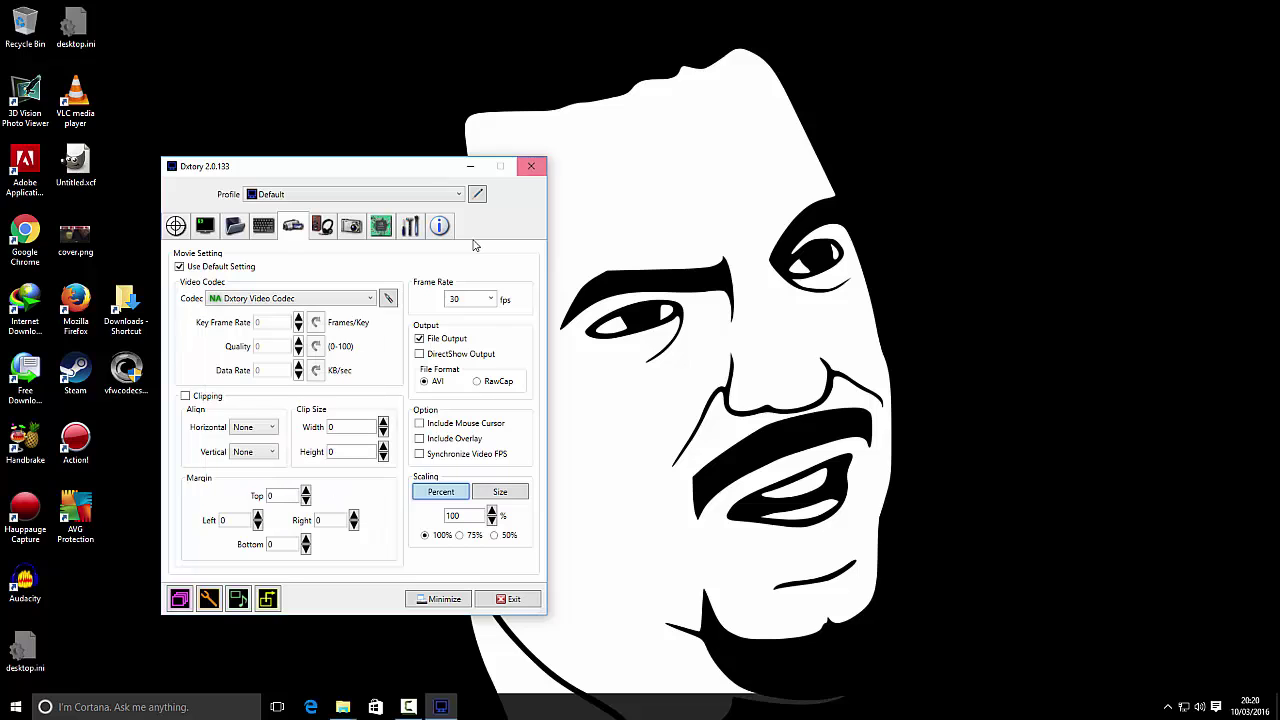
click(531, 166)
- Search the Start menu for 'matrox', dismiss the results, then search for 'remove'
key(super)
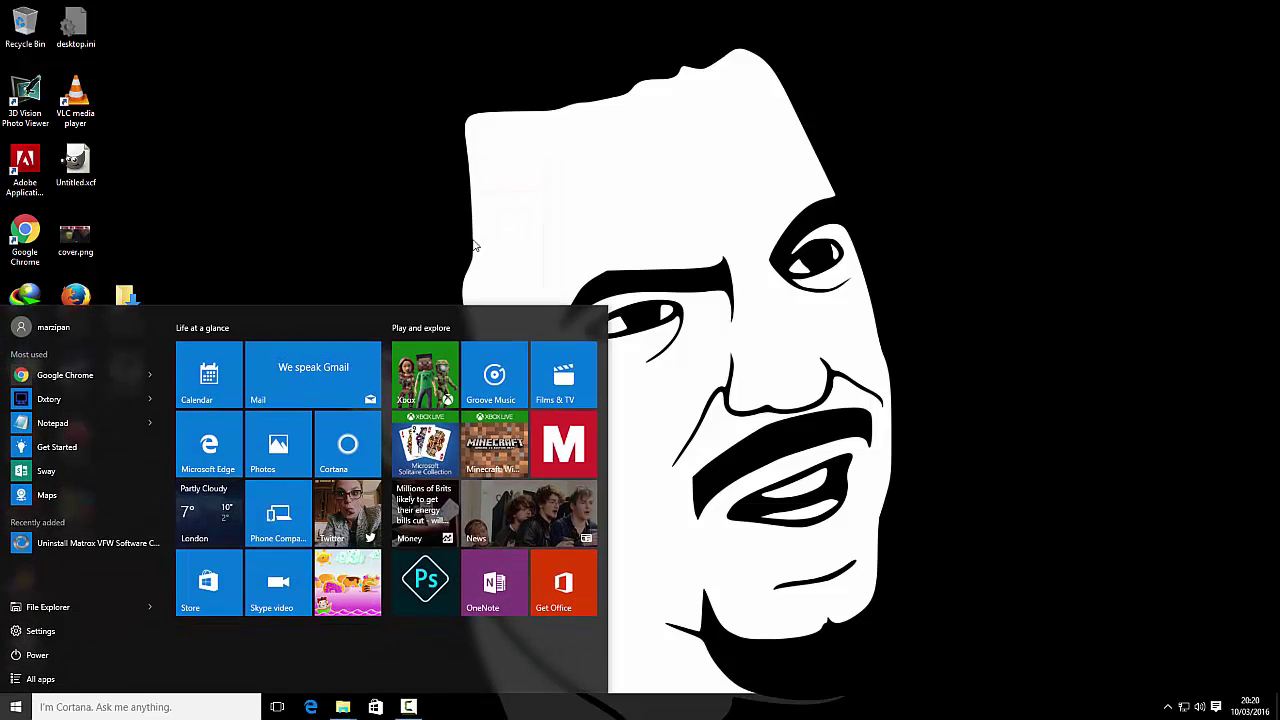
text(matrox)
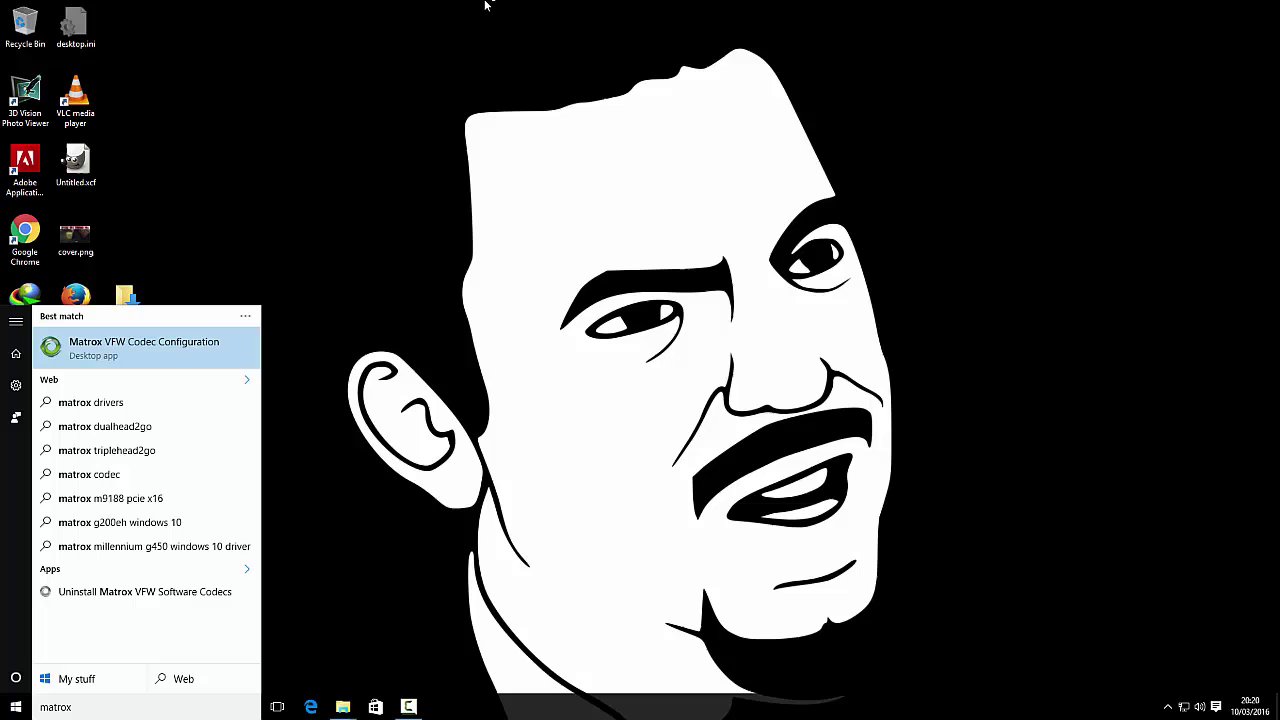
click(210, 350)
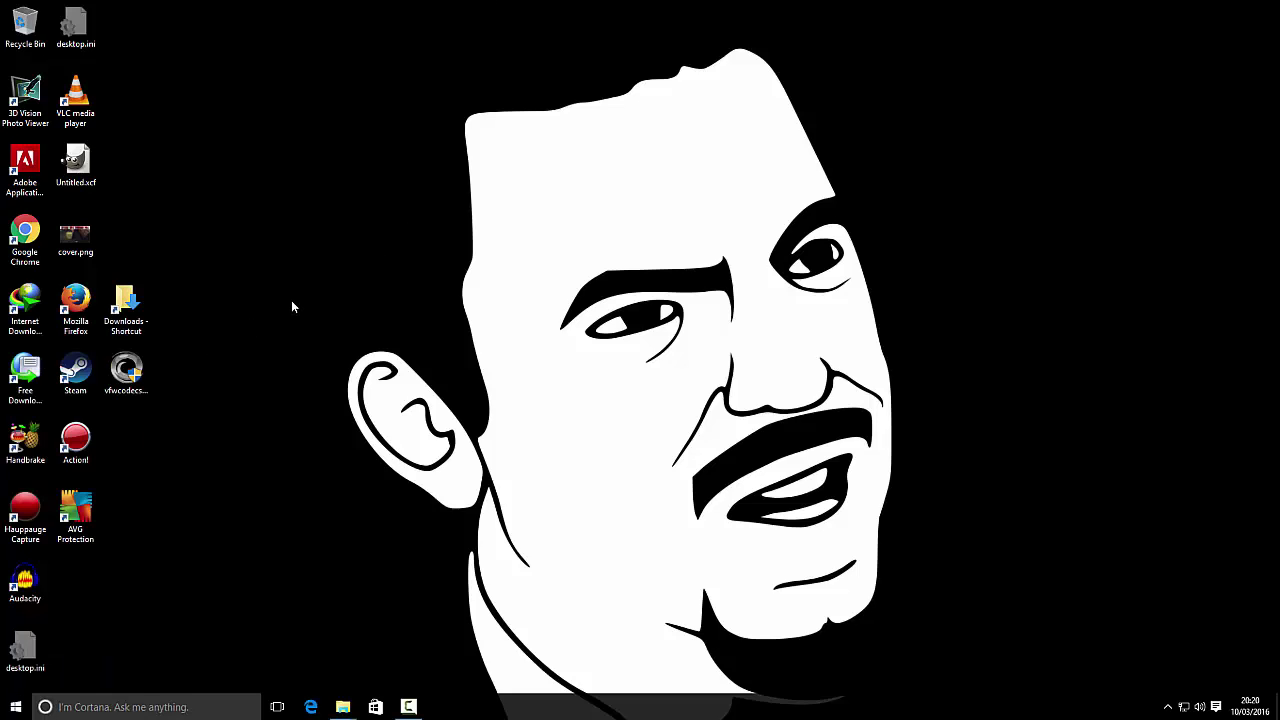
key(super)
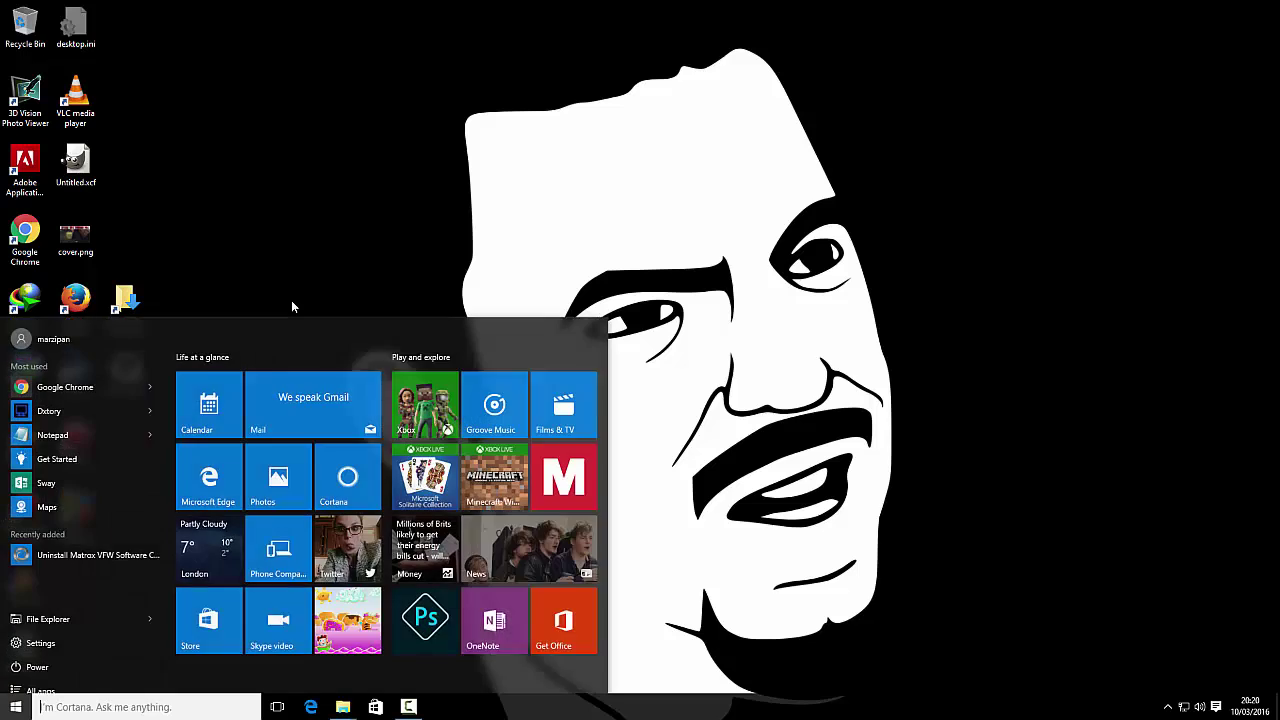
text(remove)
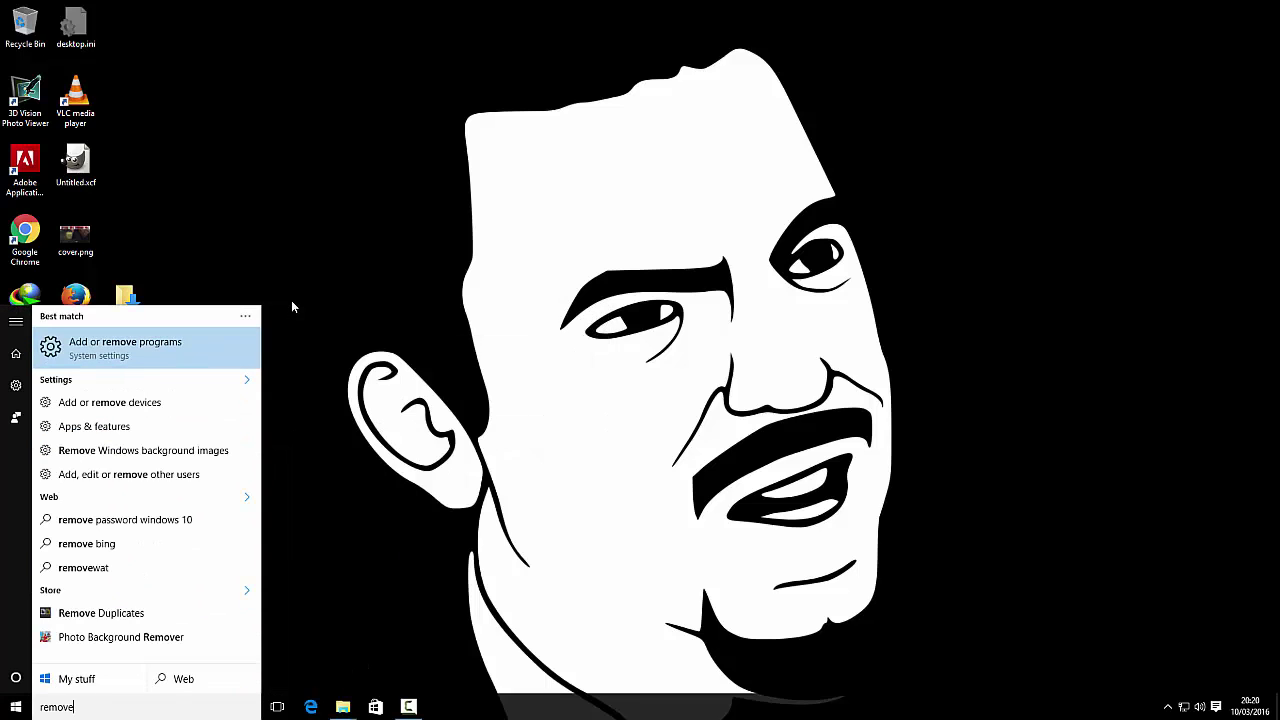
- Remove Matrox VFW Software Codecs through Add or remove programs and confirm the uninstall
key(Return)
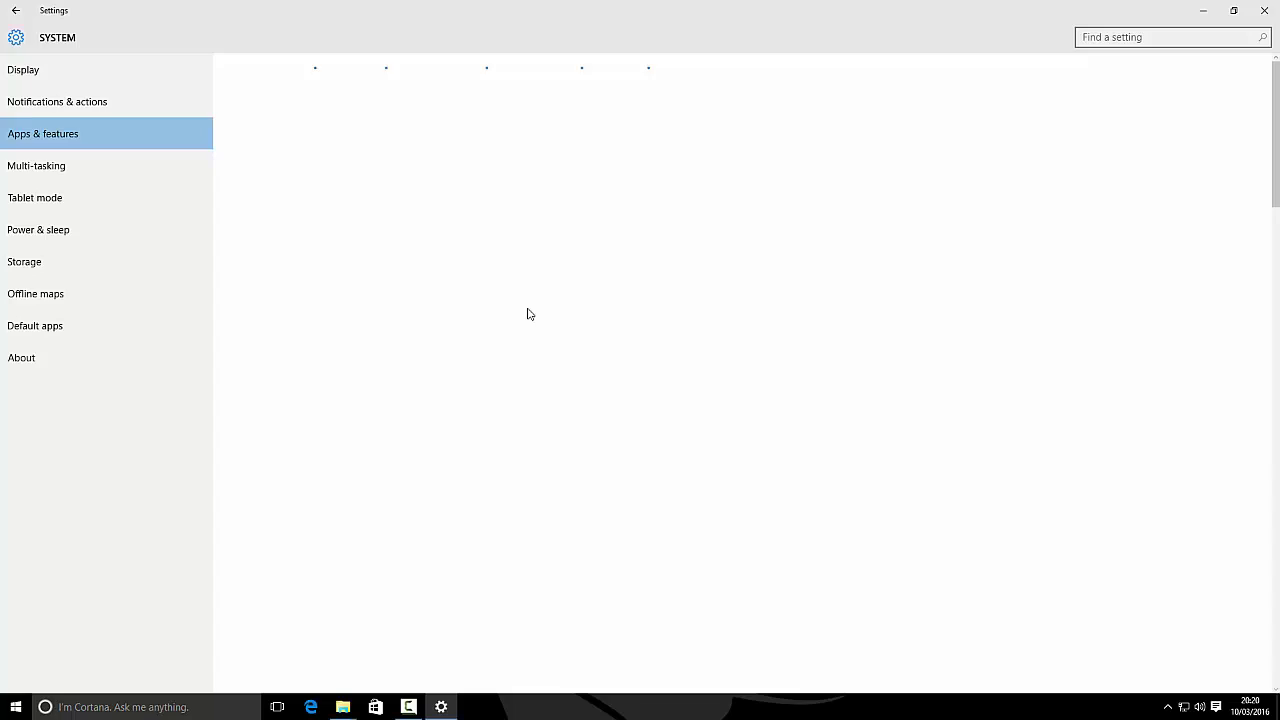
scroll(634, 480, down, 4)
scroll(655, 510, down, 5)
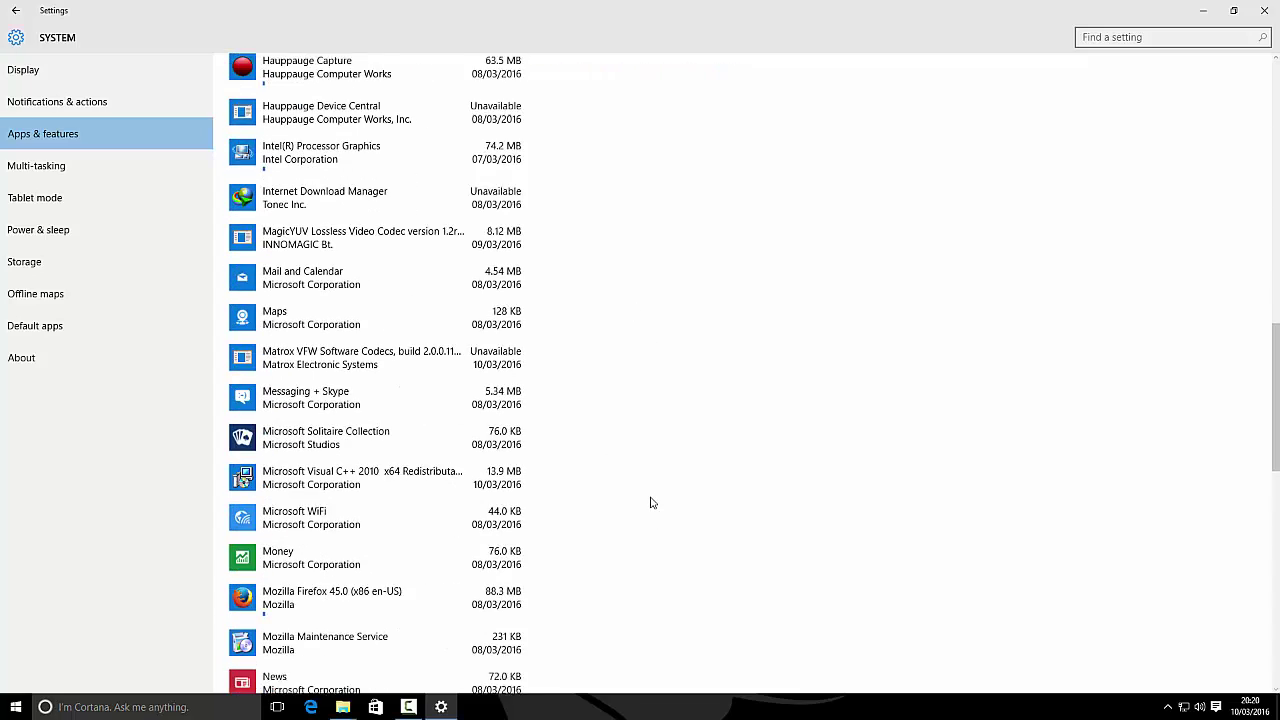
scroll(651, 503, up, 3)
scroll(543, 474, down, 2)
scroll(541, 468, down, 2)
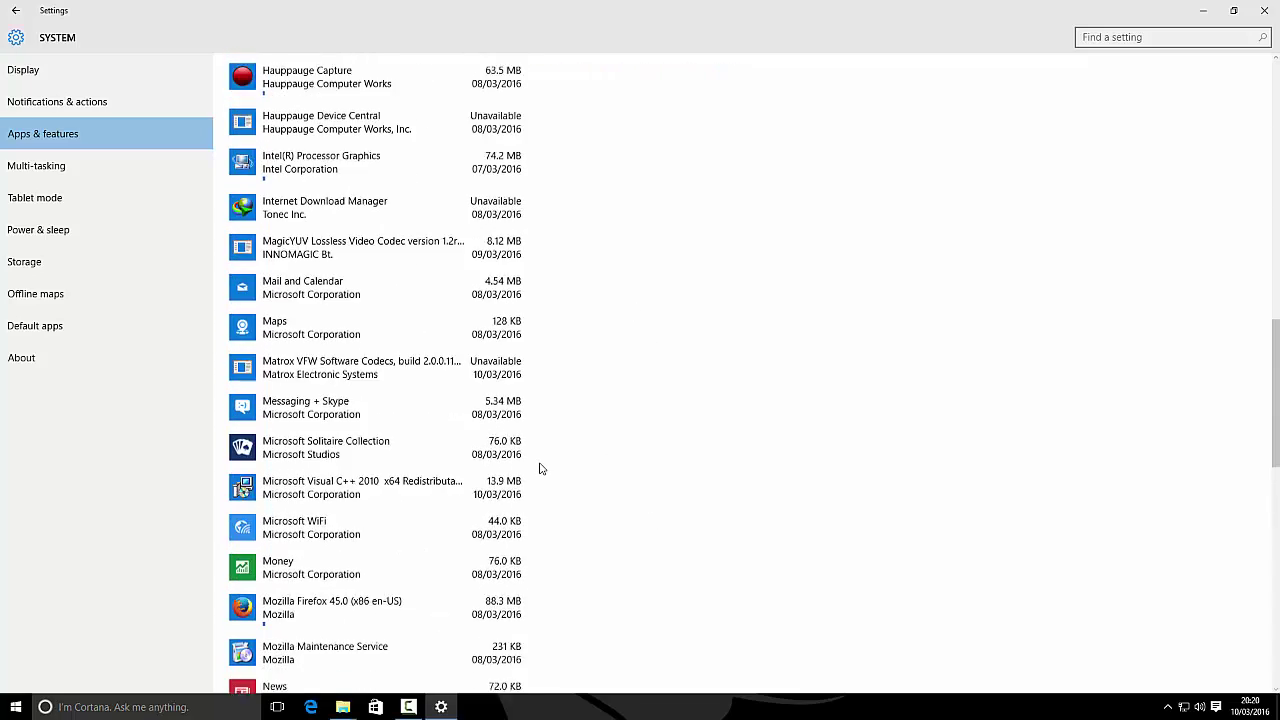
scroll(545, 465, down, 2)
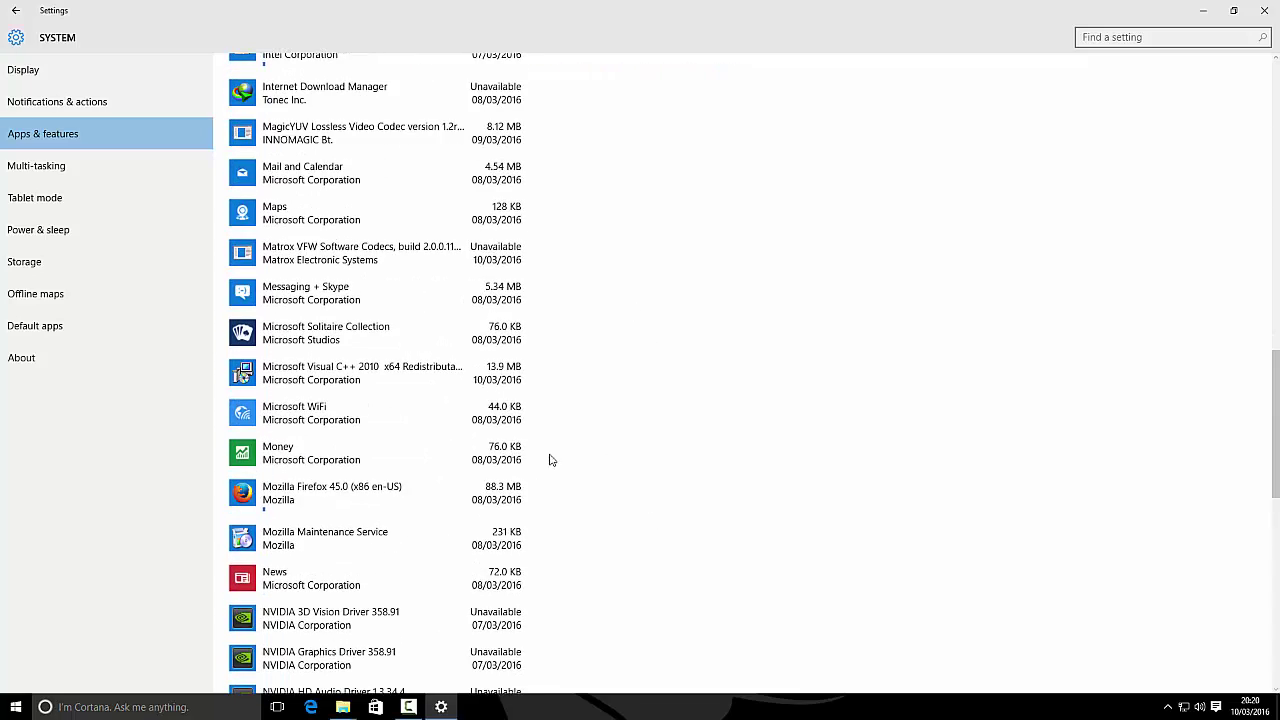
click(372, 262)
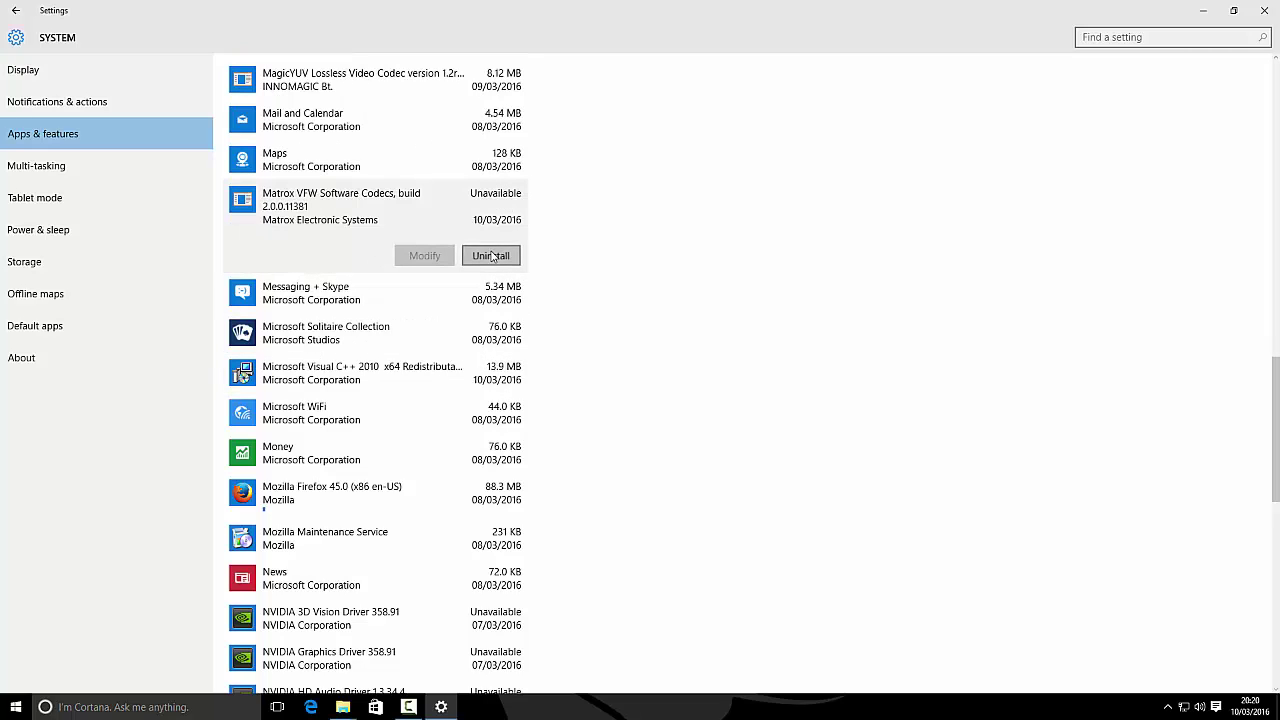
click(492, 257)
click(564, 223)
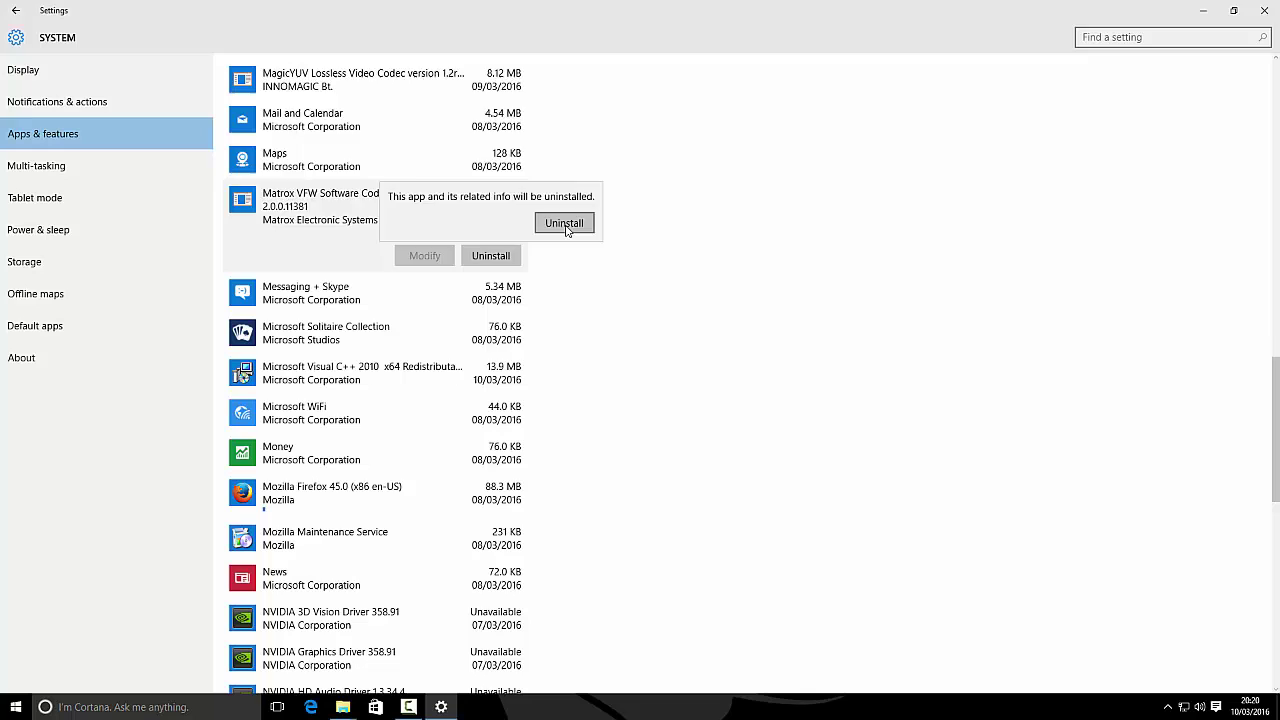
click(737, 382)
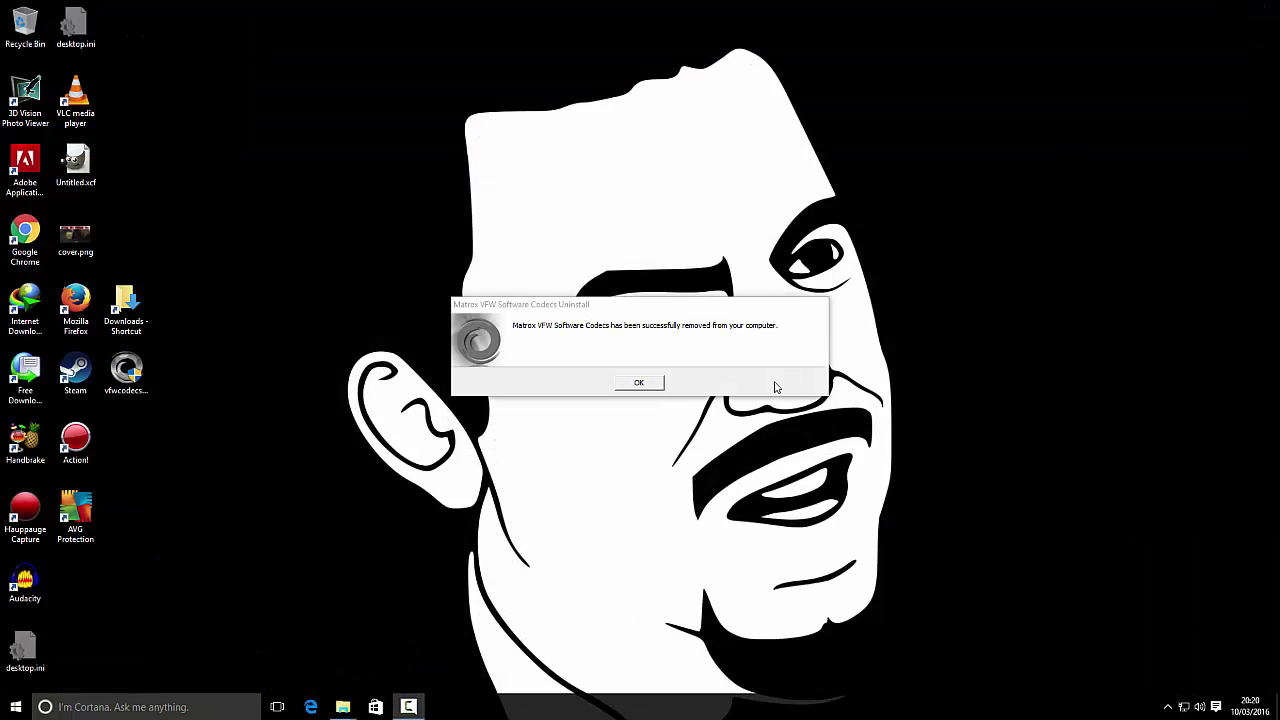
- Dismiss the removal notice and run vfwcodecs_20.exe, bringing its self-extractor forward
click(658, 388)
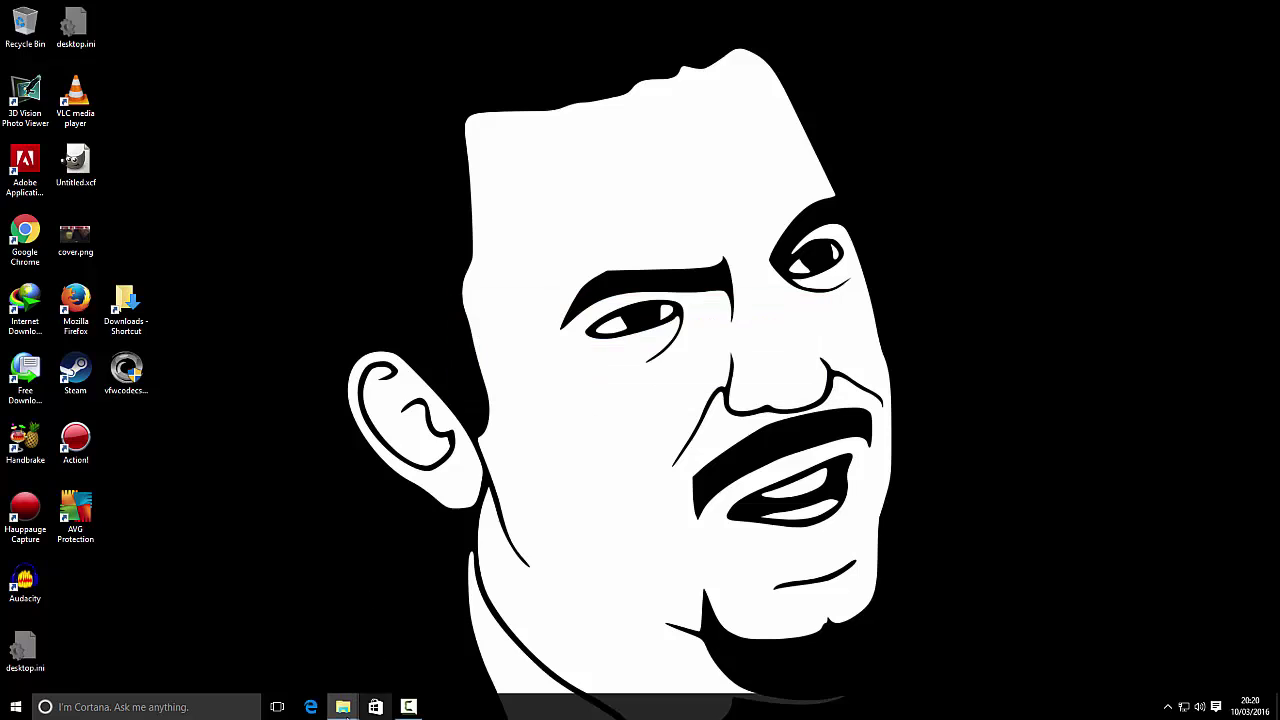
mouse_move(342, 707)
click(410, 640)
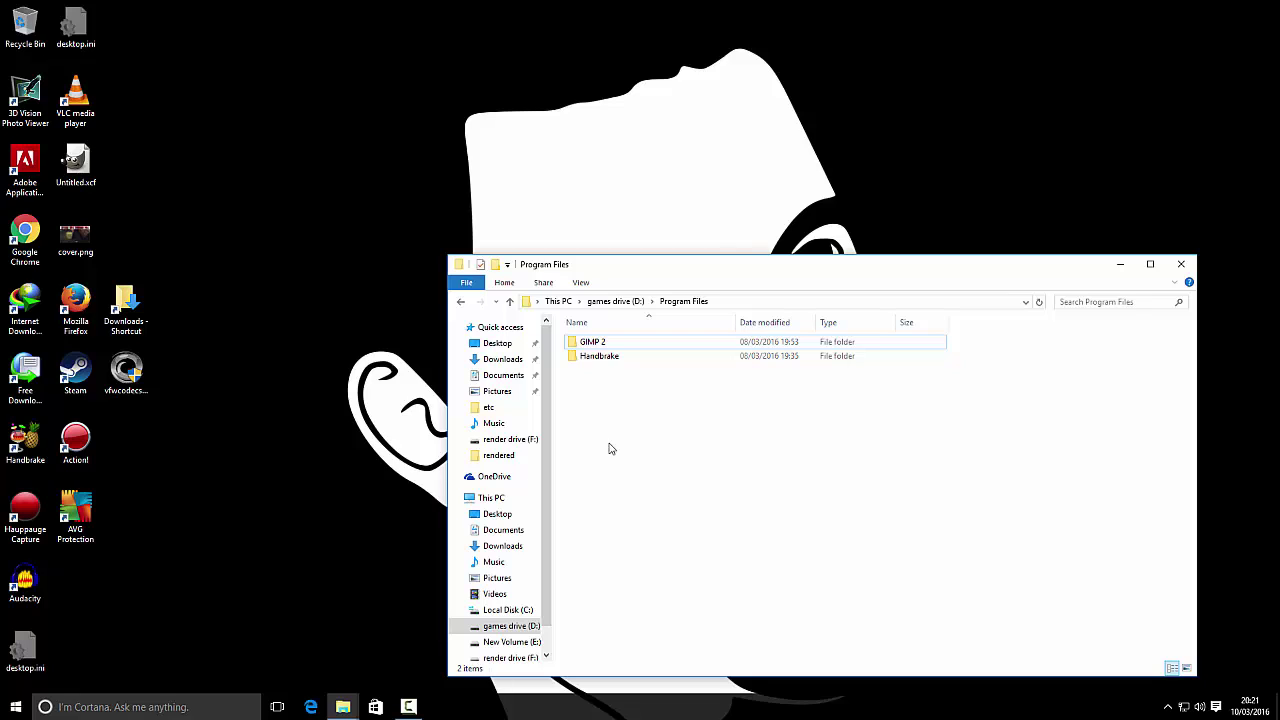
double_click(135, 375)
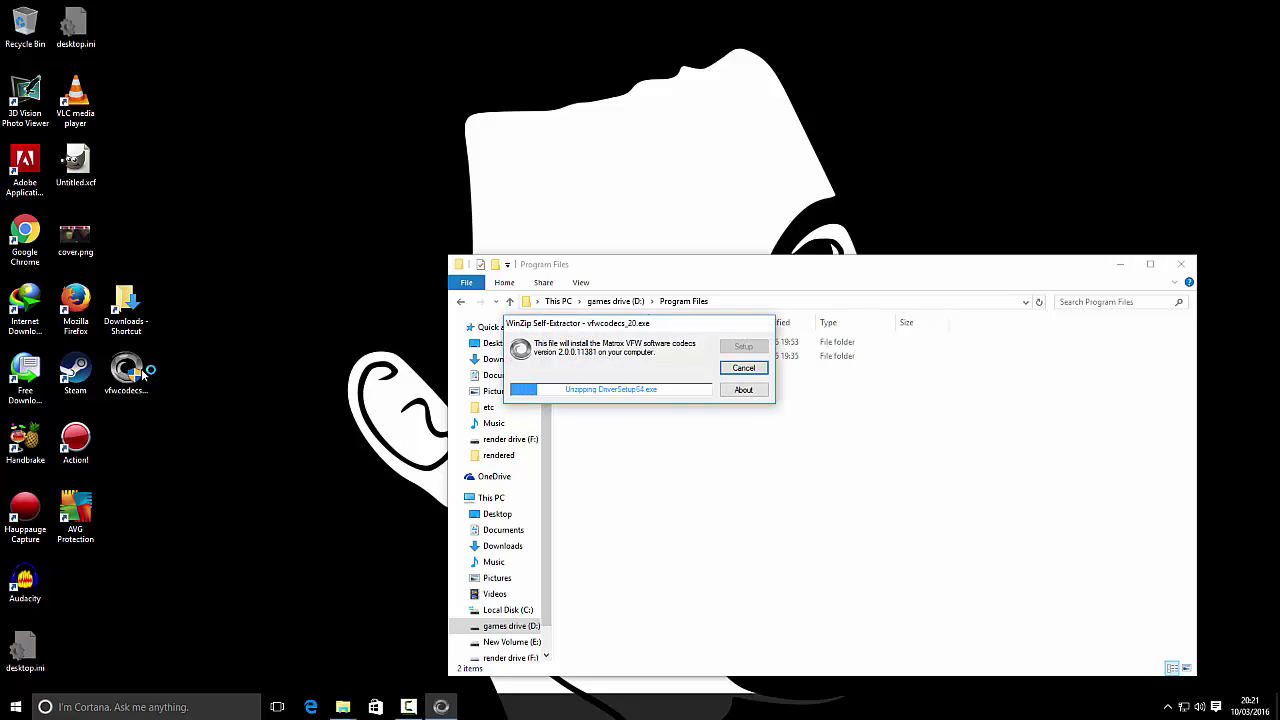
click(1168, 707)
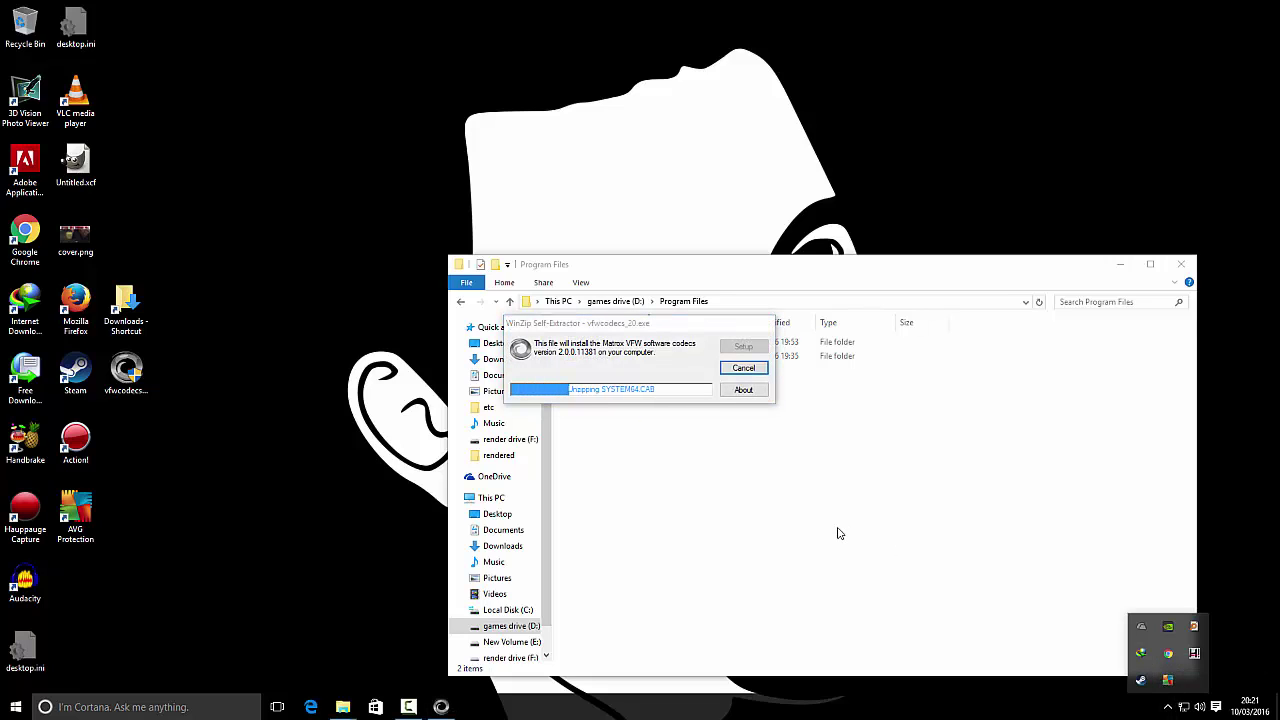
click(445, 706)
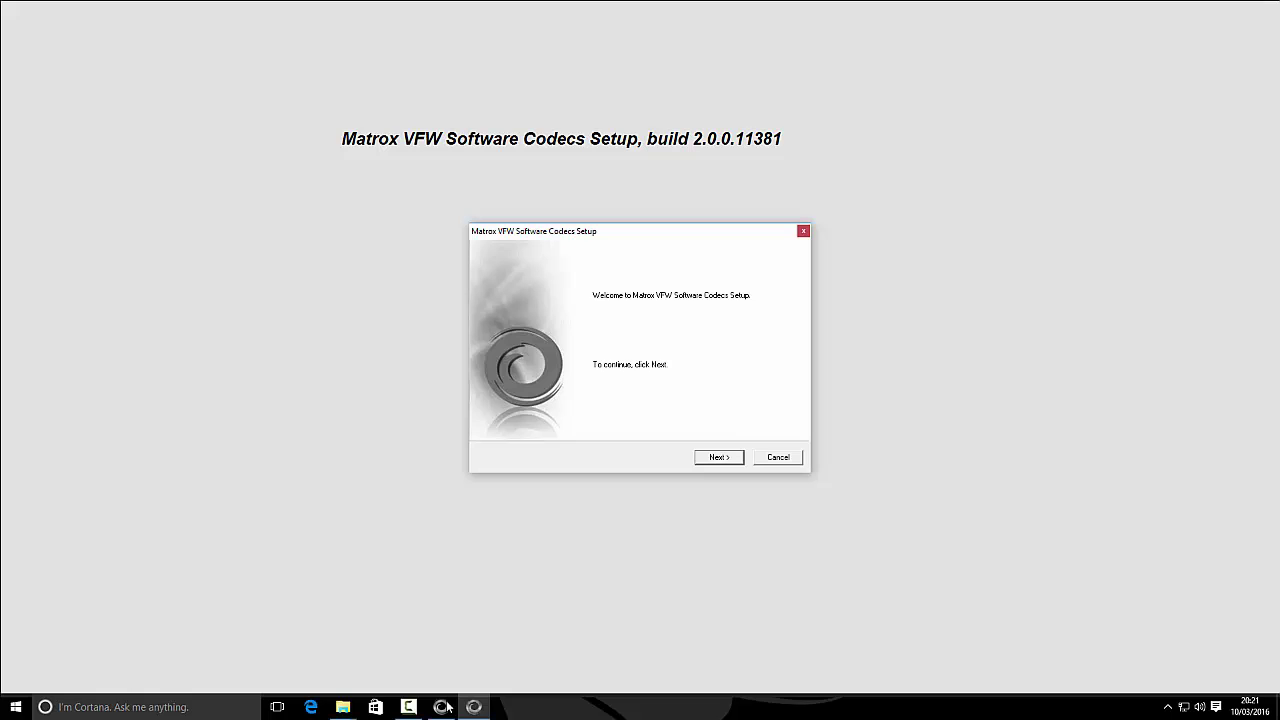
- Install the codecs to C:\Program Files\Matrox VFW Software Codecs, accepting license and overwrite
key(Return)
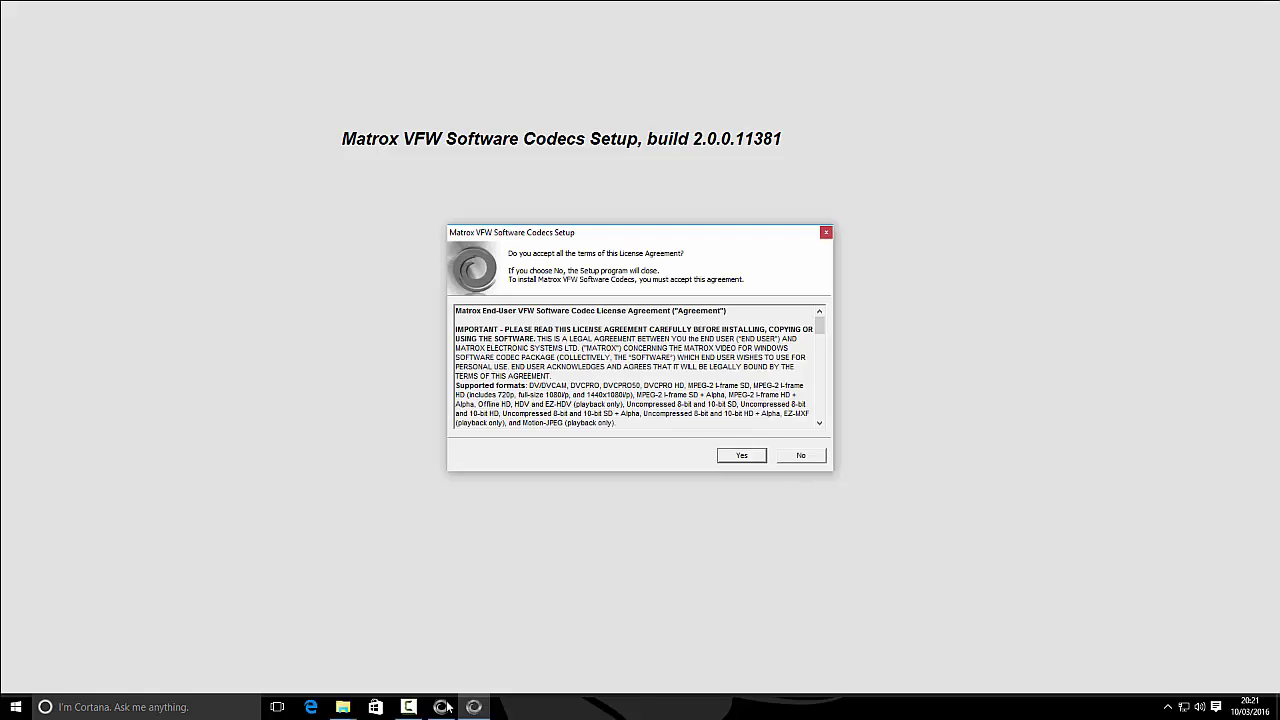
key(Return)
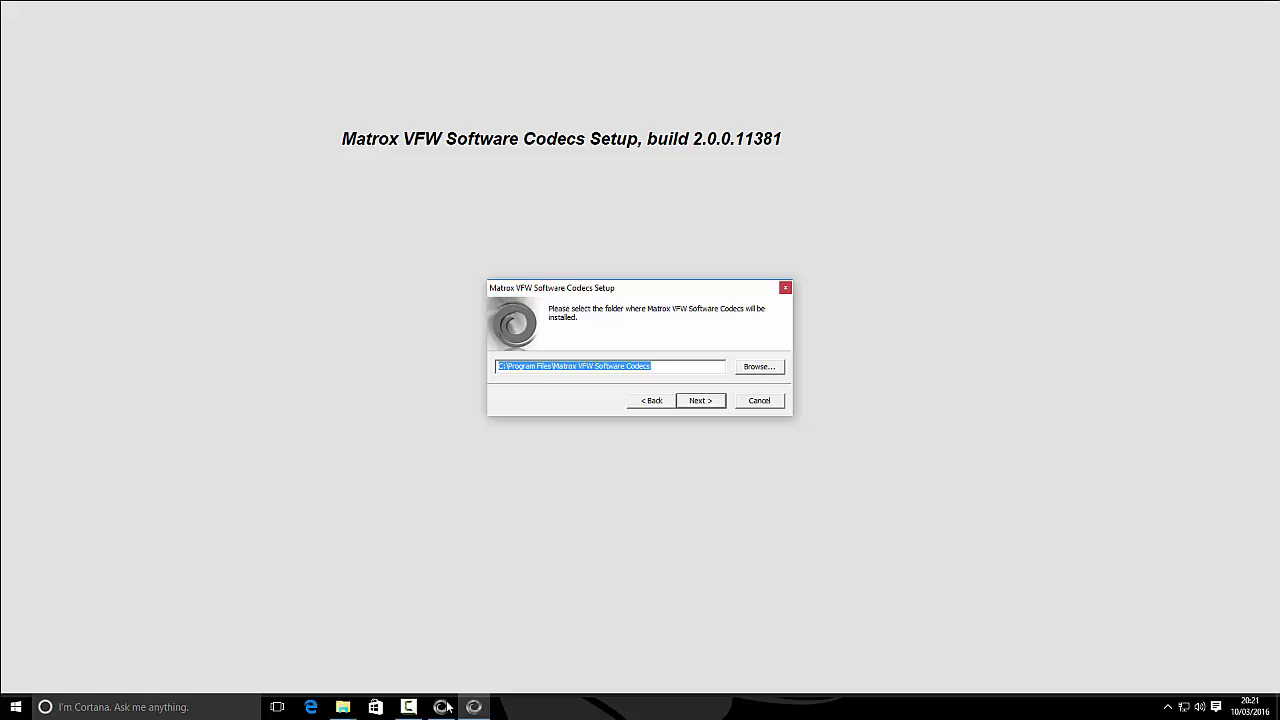
key(Return)
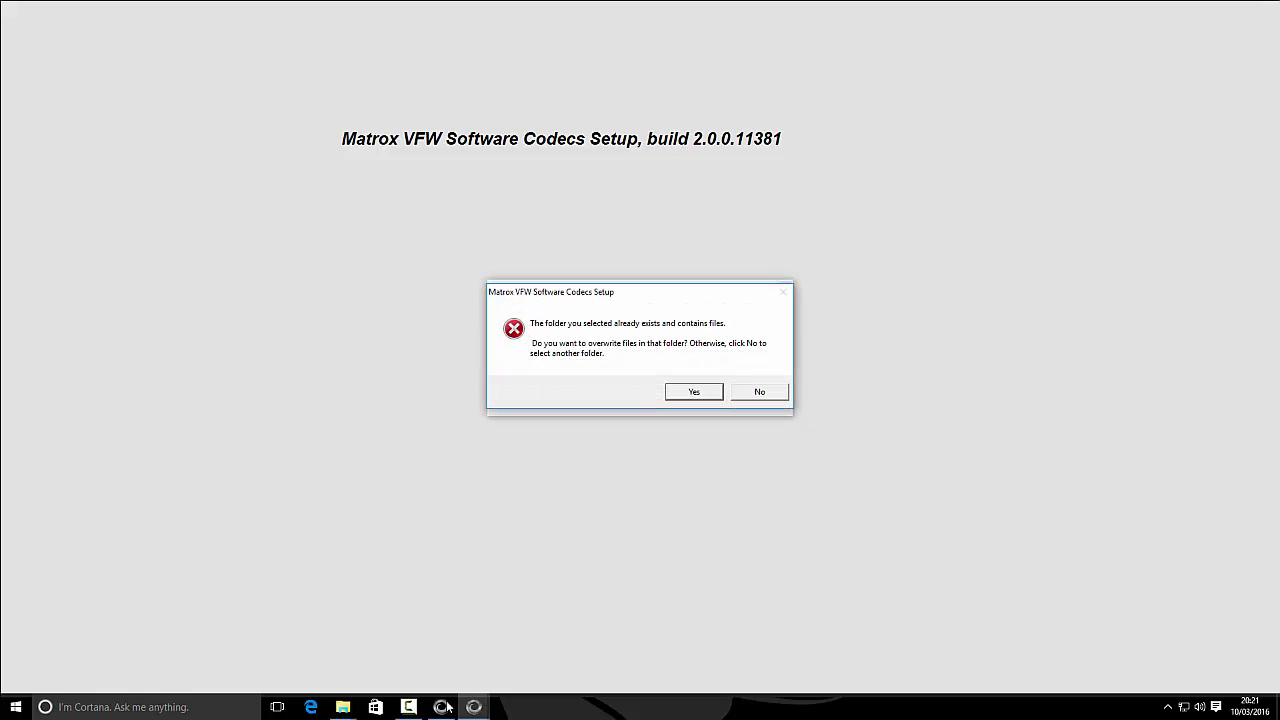
key(Return)
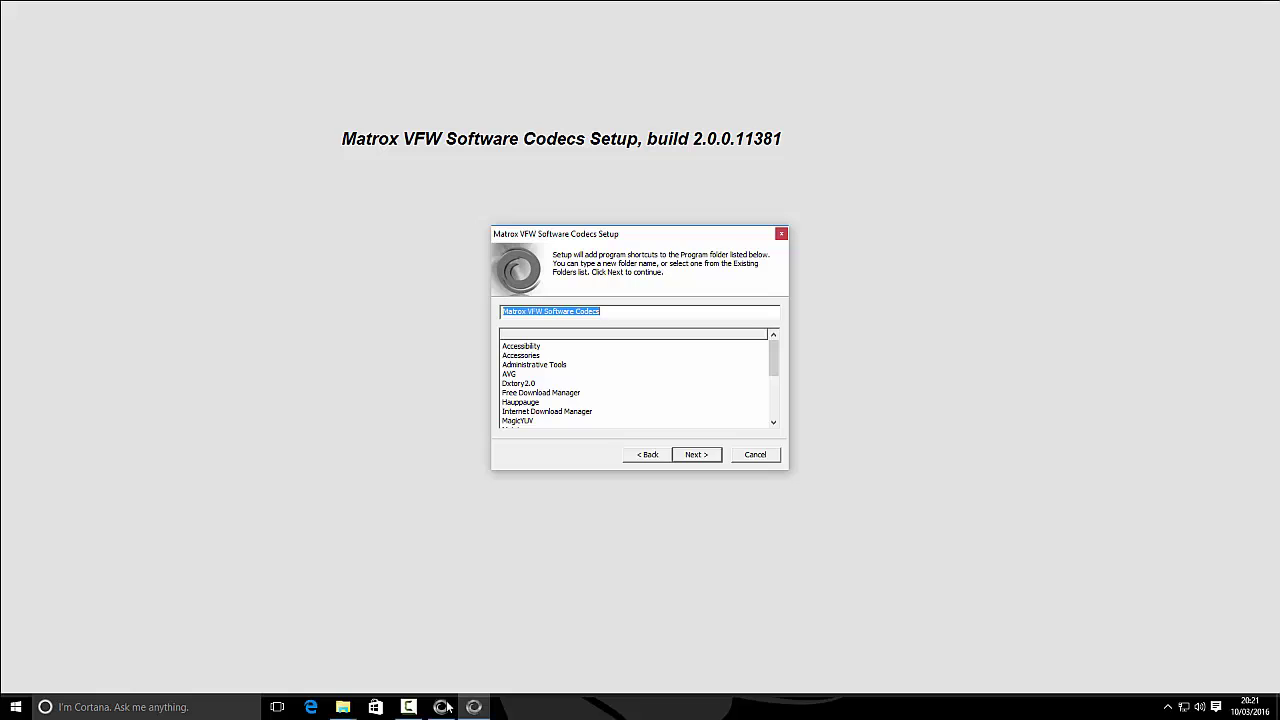
key(Return)
key(Return)
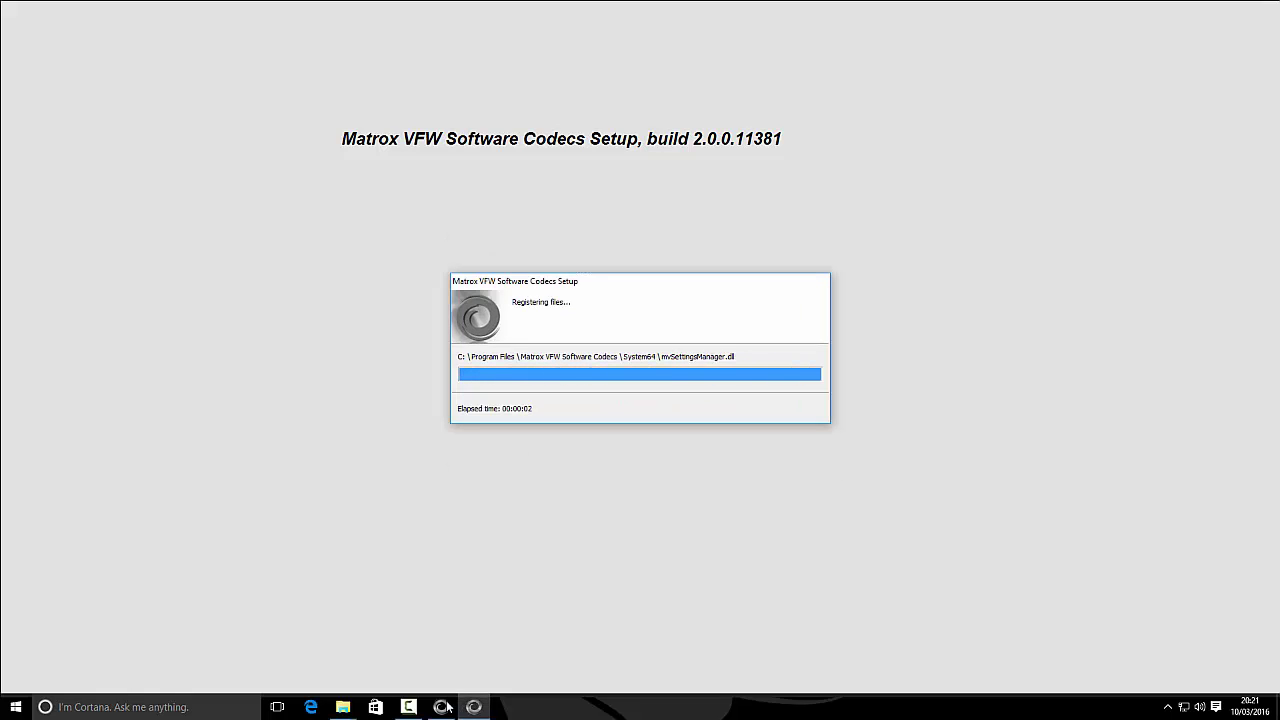
- Dismiss the install-complete message and relaunch Dxtory from a 'dx' Start search
key(Return)
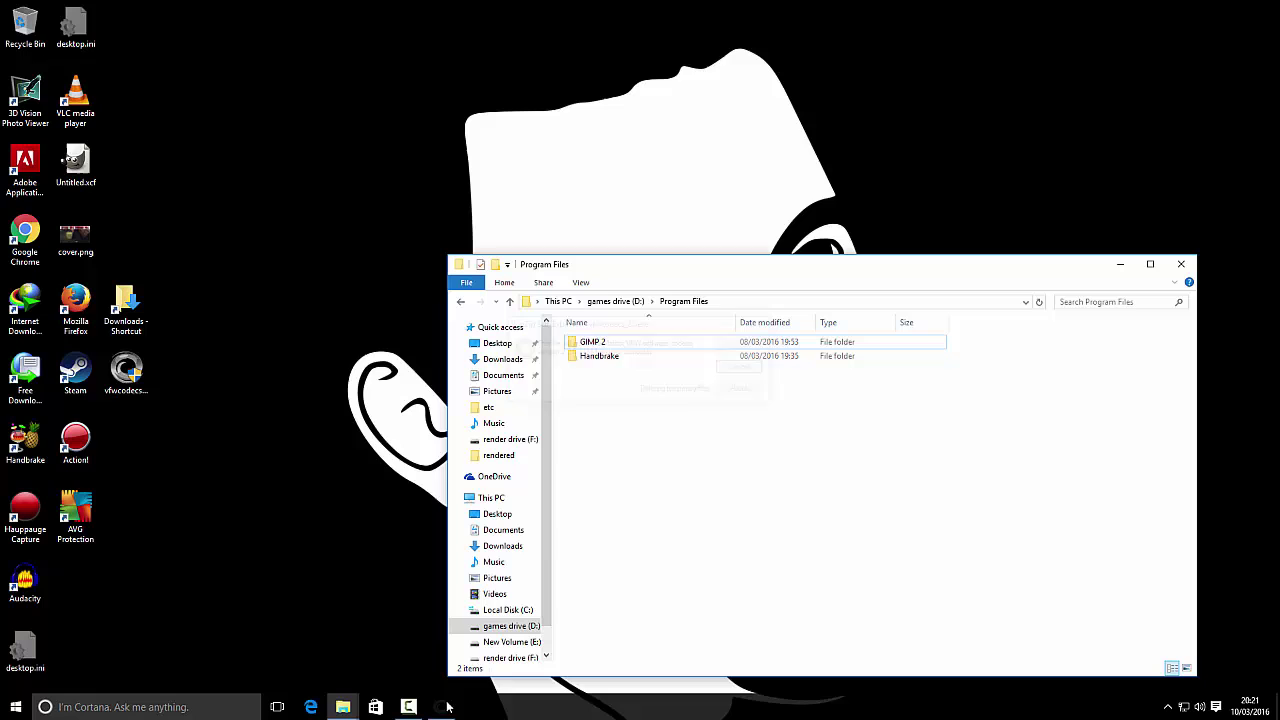
key(super)
text(dx)
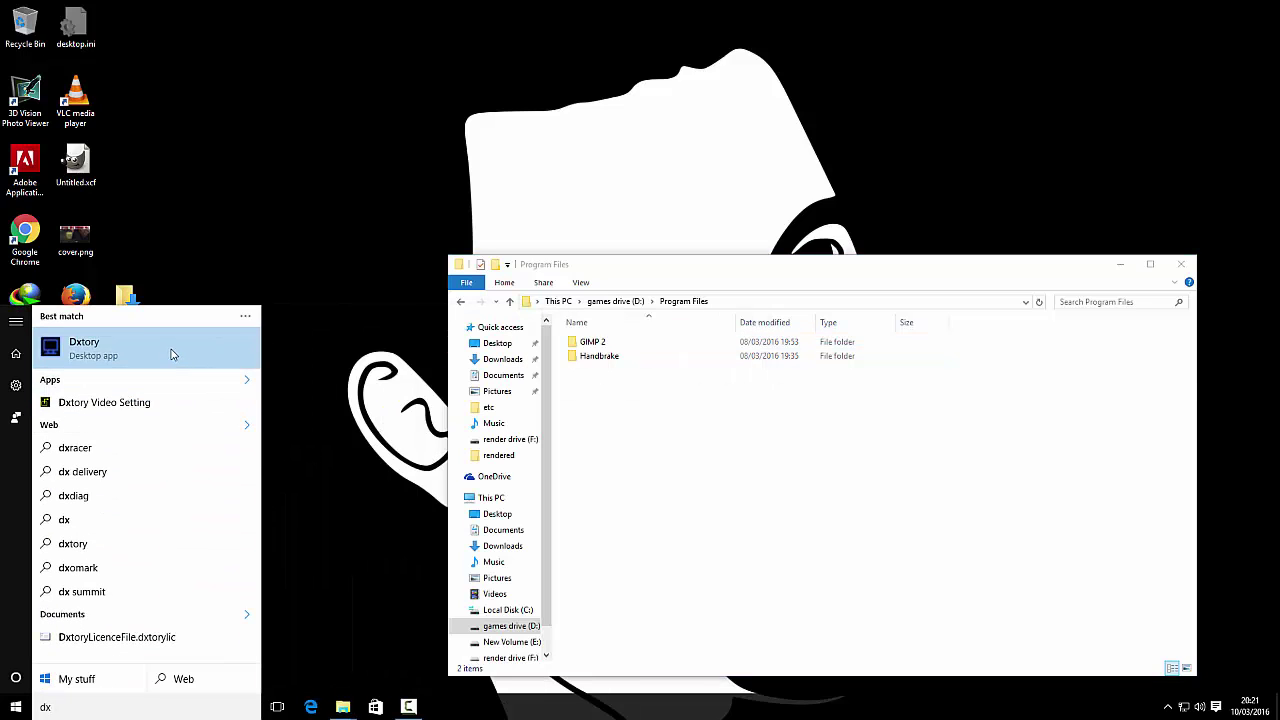
click(171, 354)
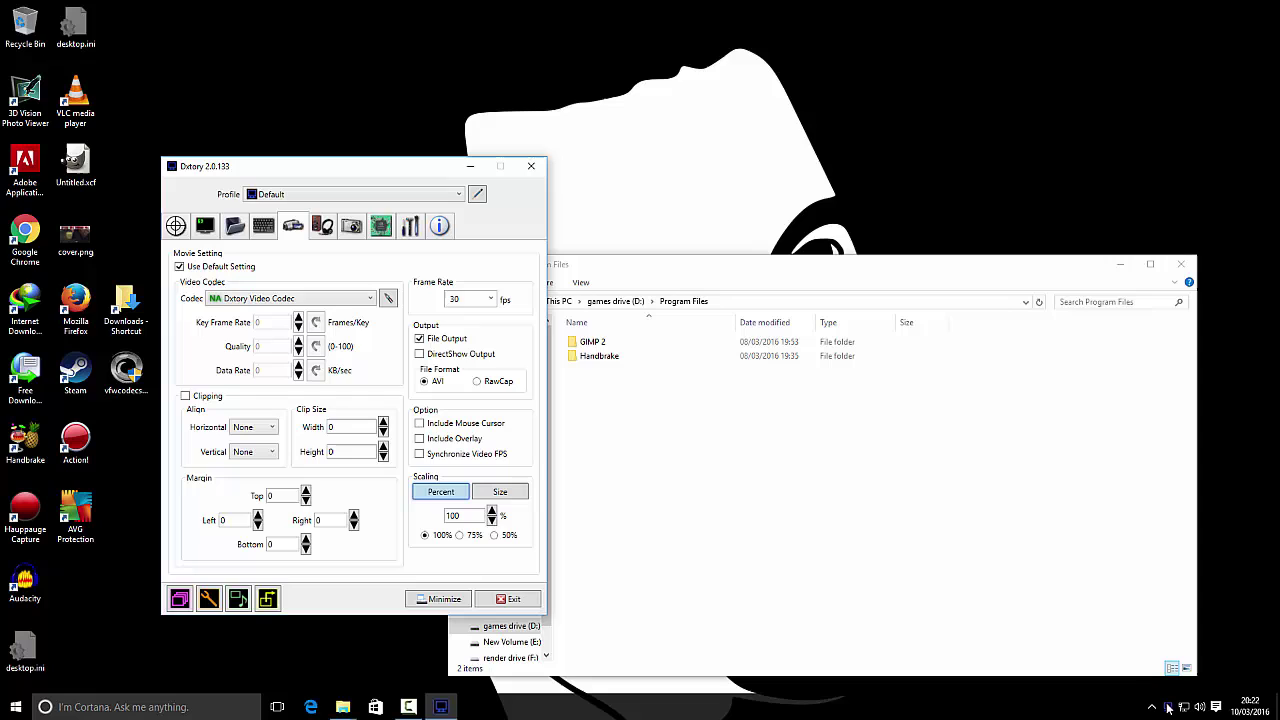
- Browse the Video Codec list between Matrox MPEG-2 I-frame + Alpha and I-frame HD
click(290, 298)
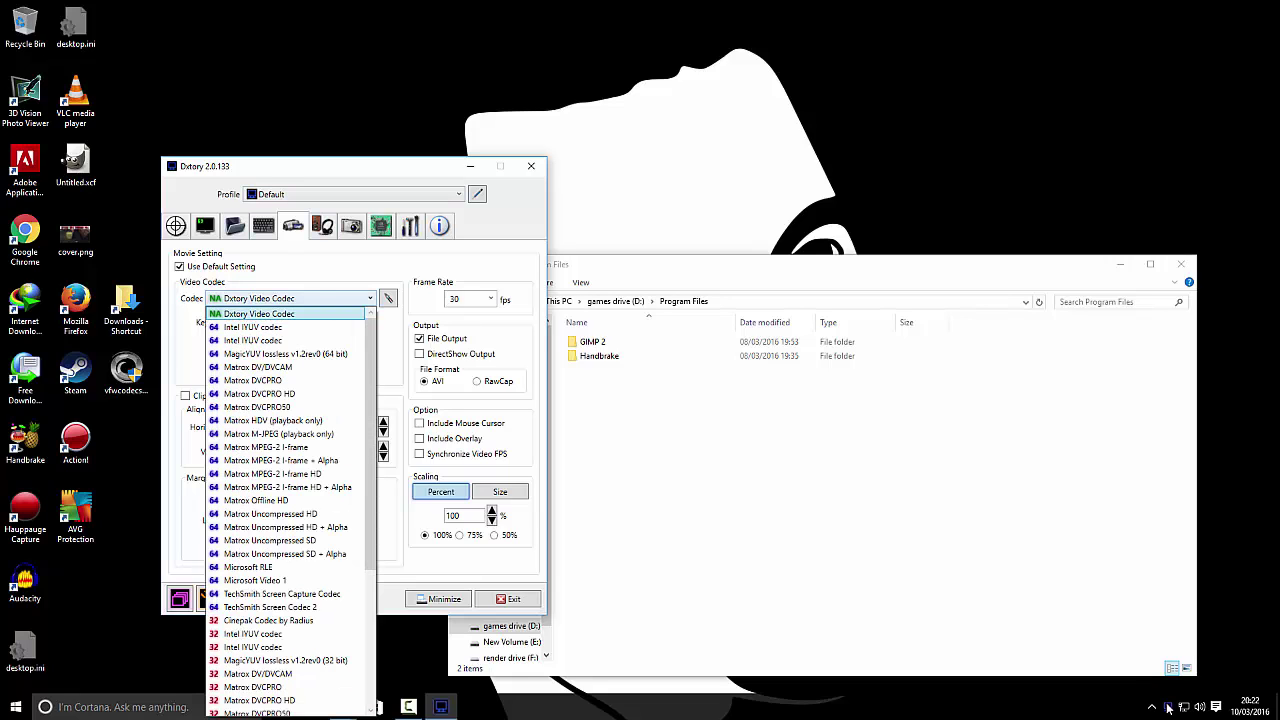
key(Down)
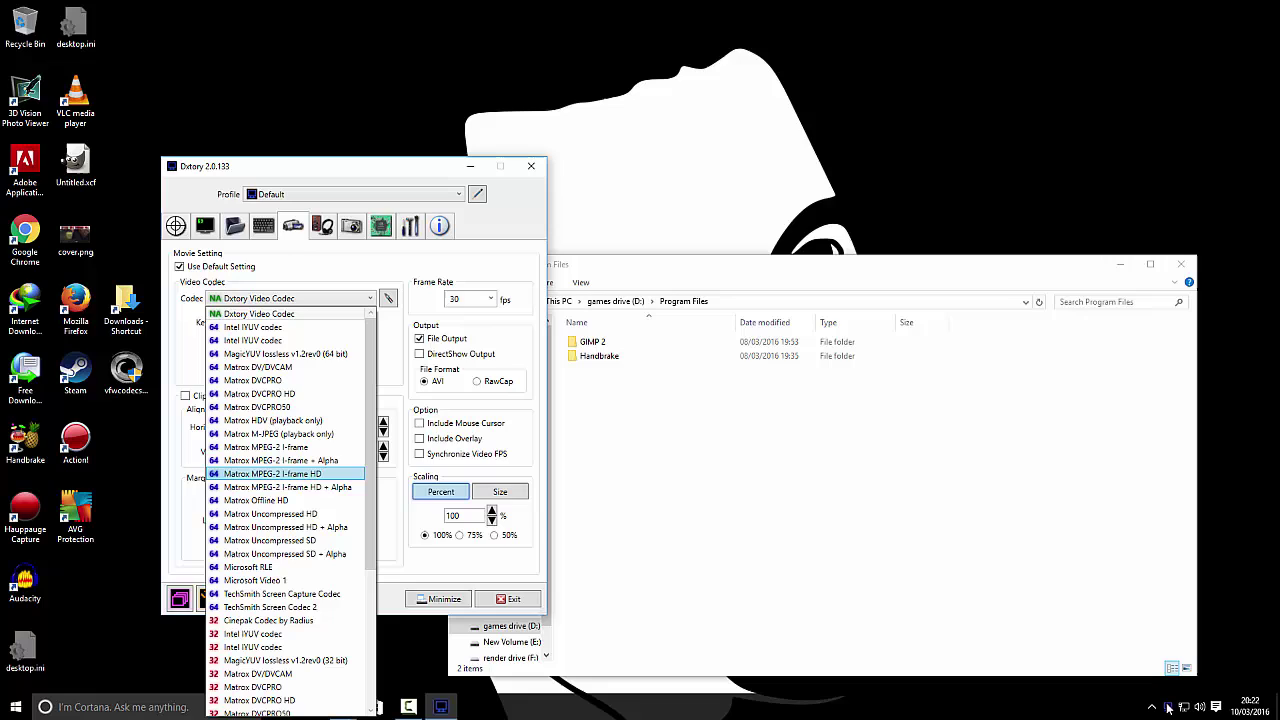
key(Up)
key(Up)
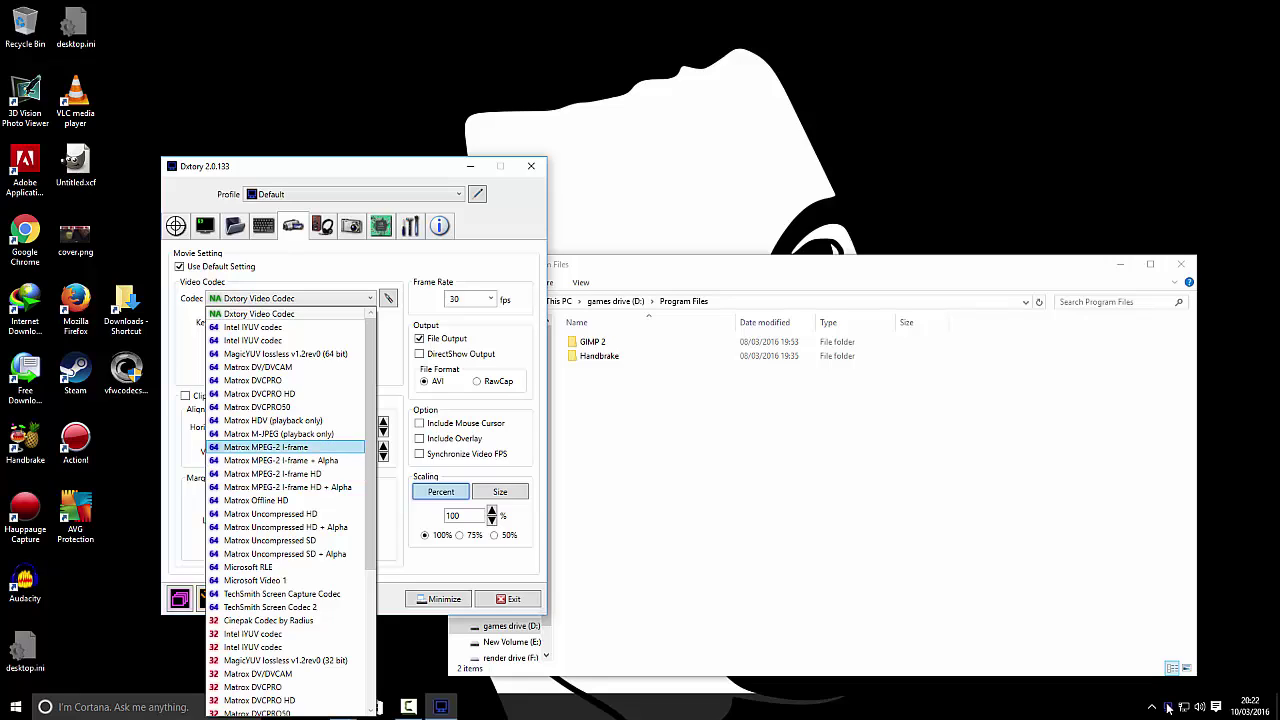
key(Down)
key(Down)
key(Up)
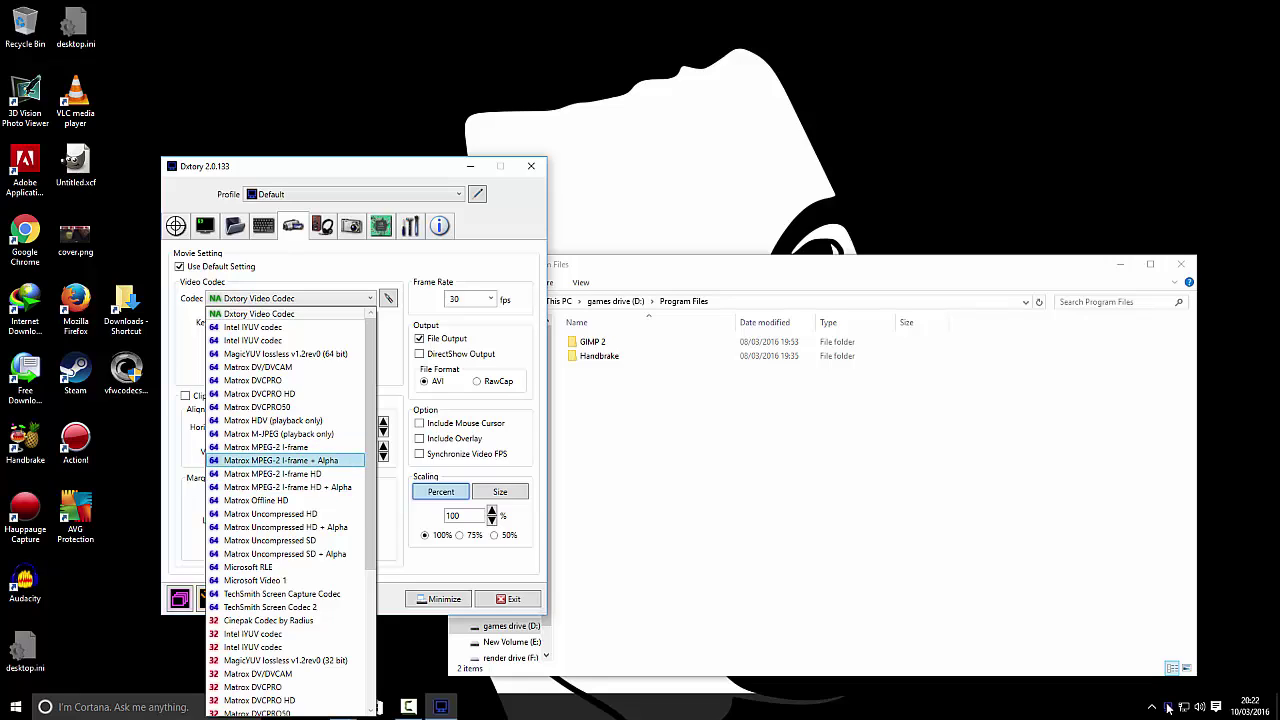
key(Down)
key(Up)
key(Down)
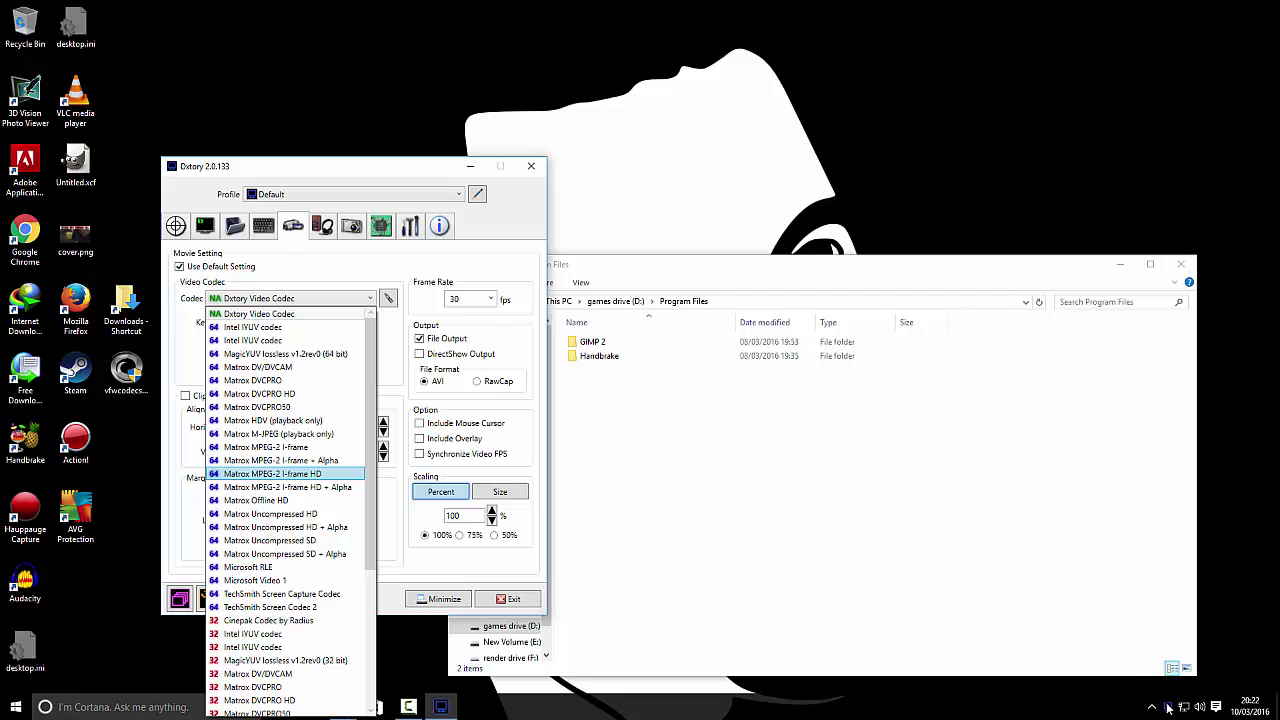
key(Down)
key(Down)
key(Down)
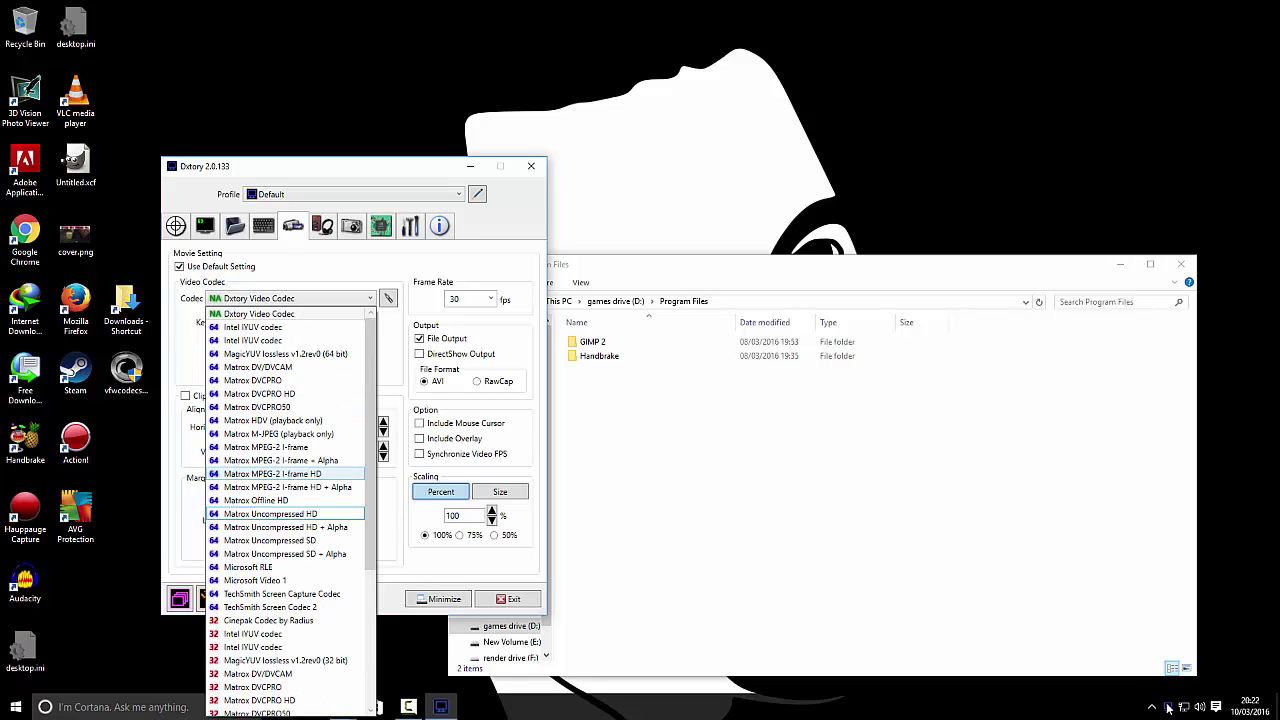
scroll(1169, 708, down, 2)
scroll(1169, 708, up, 2)
key(Up)
key(Up)
key(Up)
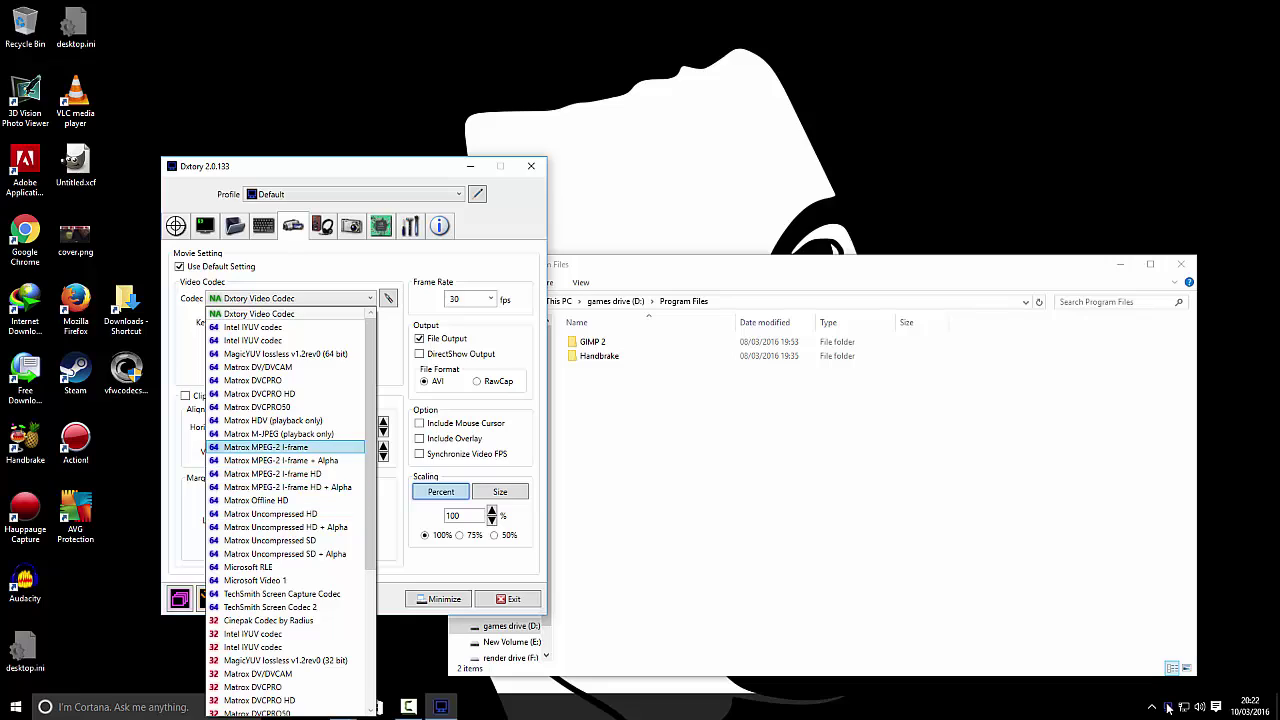
key(Up)
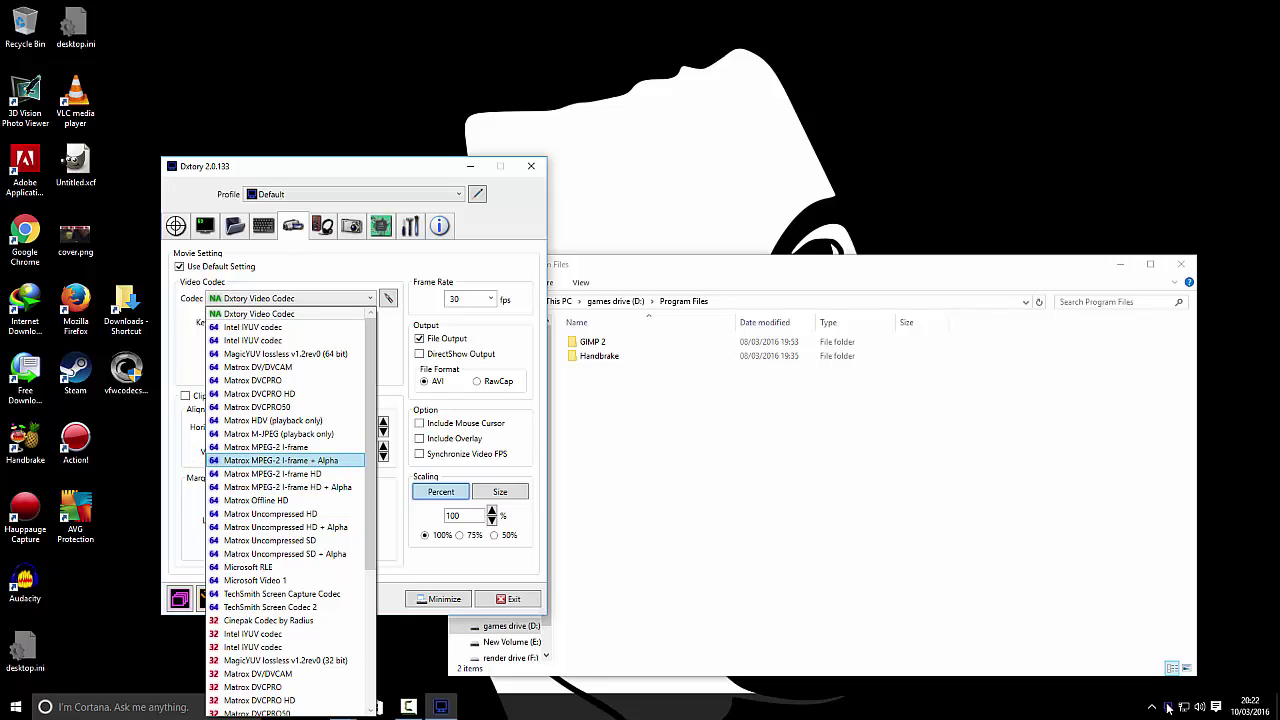